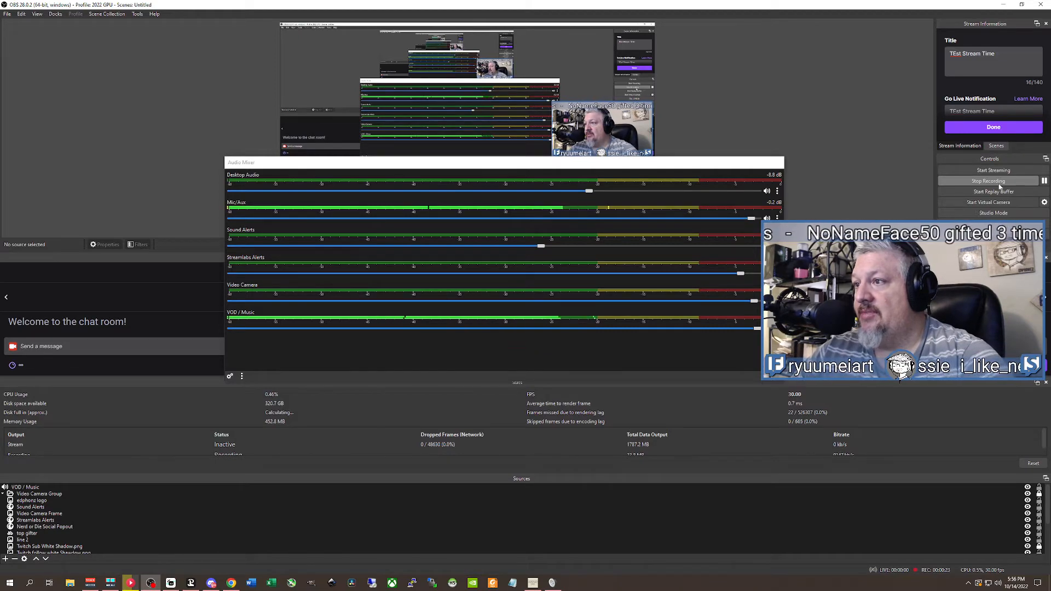
# Switch to the browser window playing the Lofi Hiphop Mix 2022 video on YouTube.
pyautogui.hotkey('alt', 'Tab')
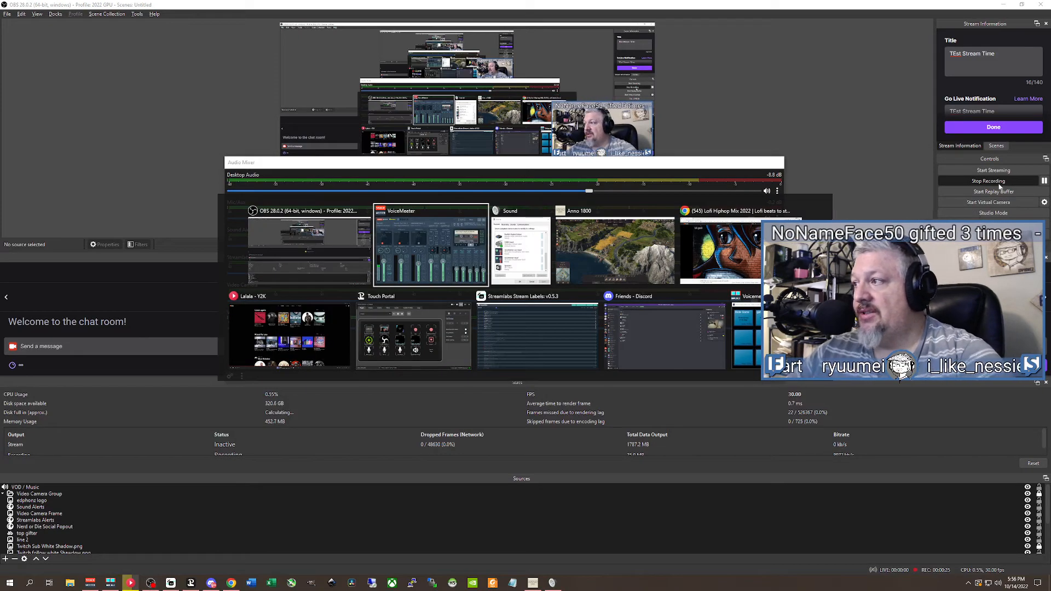
pyautogui.press('Tab')
pyautogui.press('Tab')
pyautogui.press('Tab')
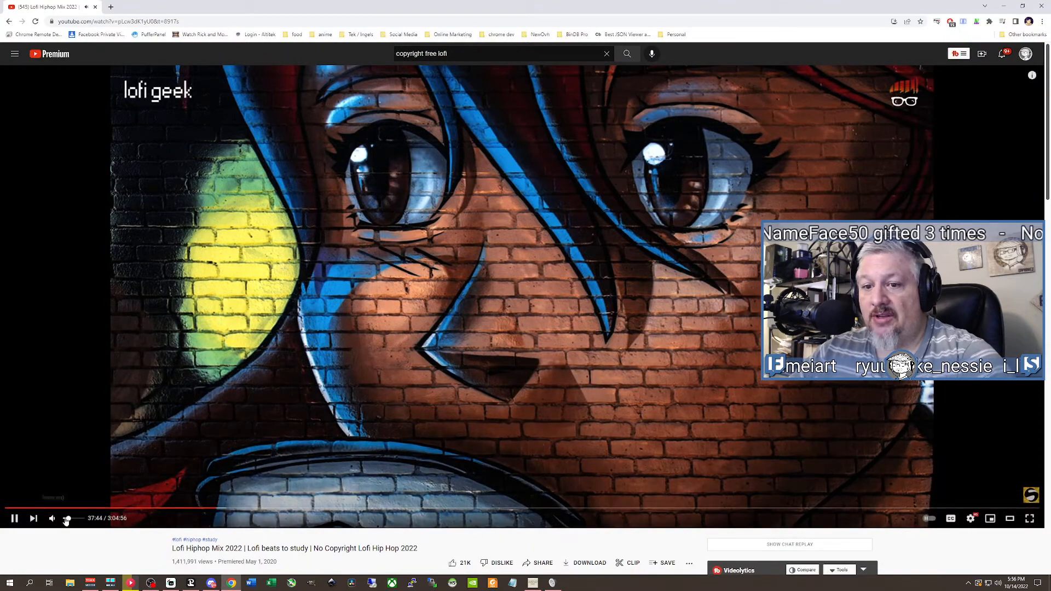
# Return to OBS and lower the VOD / Music level in the Audio Mixer to about the middle of its range.
pyautogui.hotkey('alt', 'Tab')
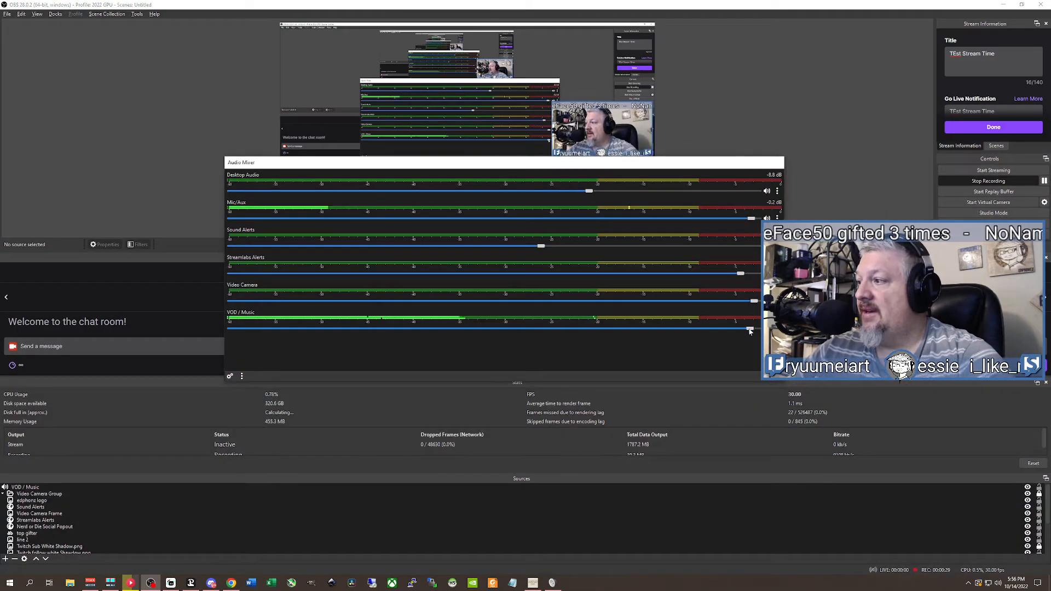
pyautogui.moveTo(755, 328); pyautogui.dragTo(513, 345)
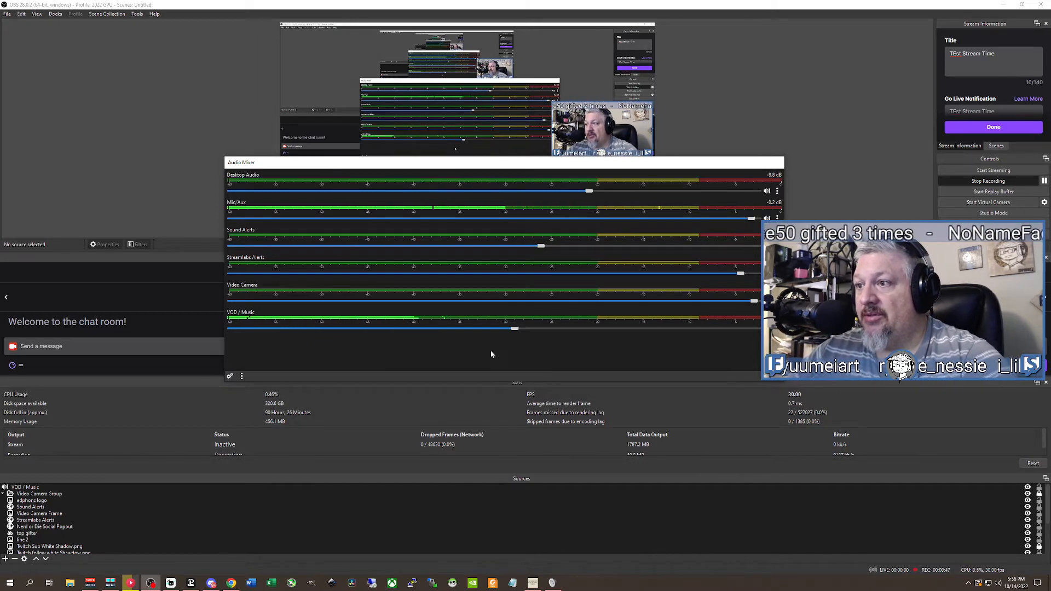
pyautogui.moveTo(515, 328); pyautogui.dragTo(504, 330)
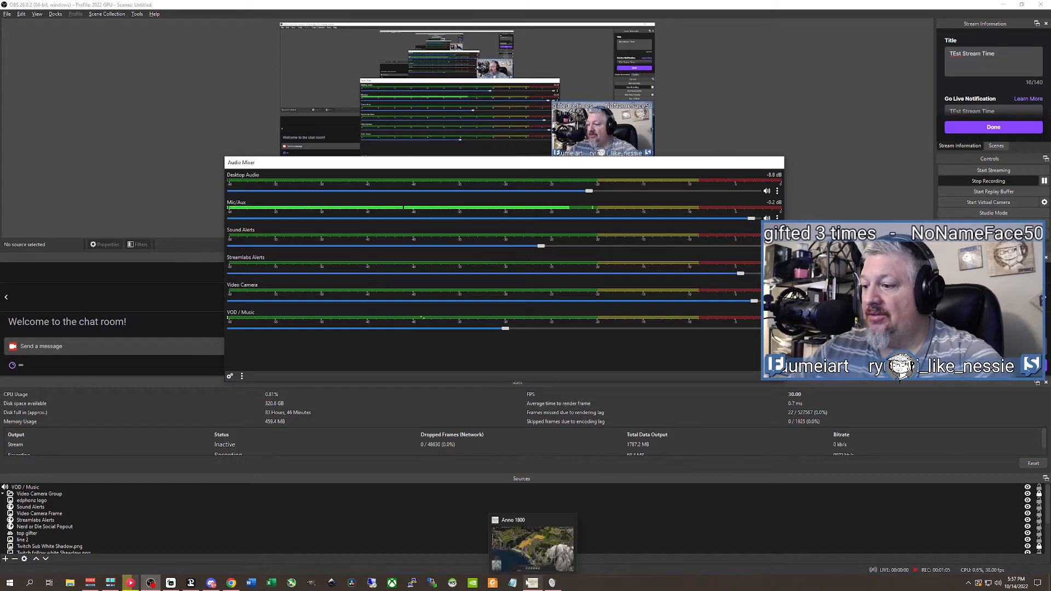
# Switch to VoiceMeeter, check the Yeti Mic strip's input device and name, and turn off its B1 output.
pyautogui.click(89, 583)
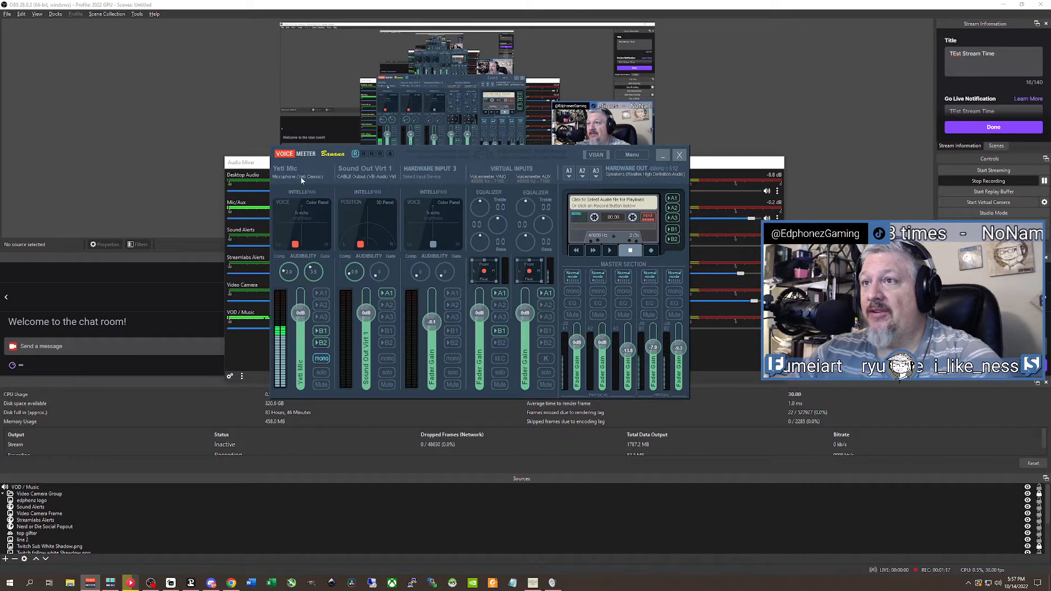
pyautogui.click(281, 172)
pyautogui.click(281, 172)
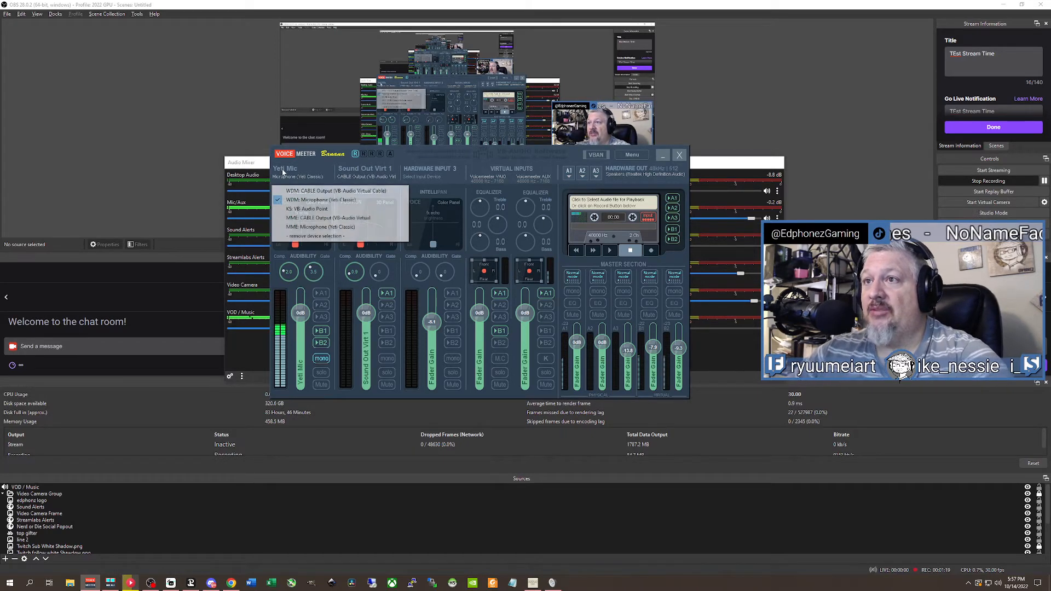
pyautogui.rightClick(282, 172)
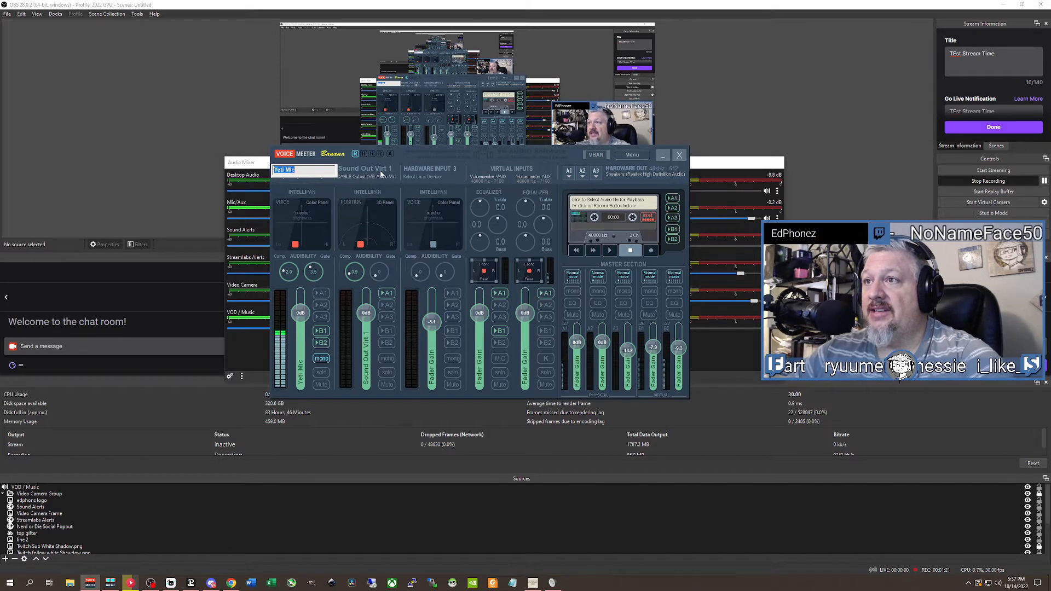
pyautogui.click(346, 177)
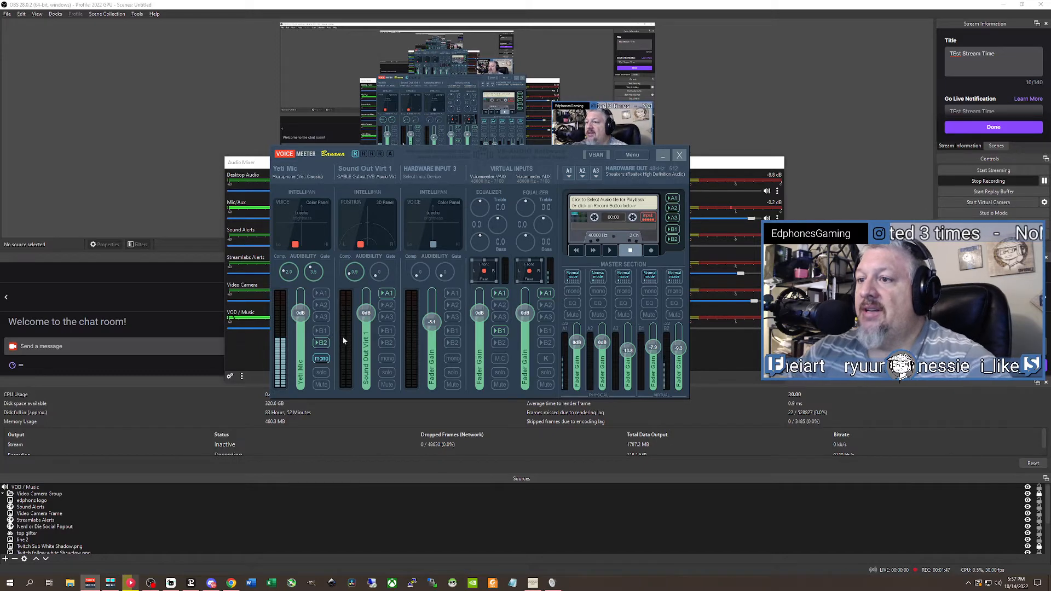
pyautogui.click(321, 331)
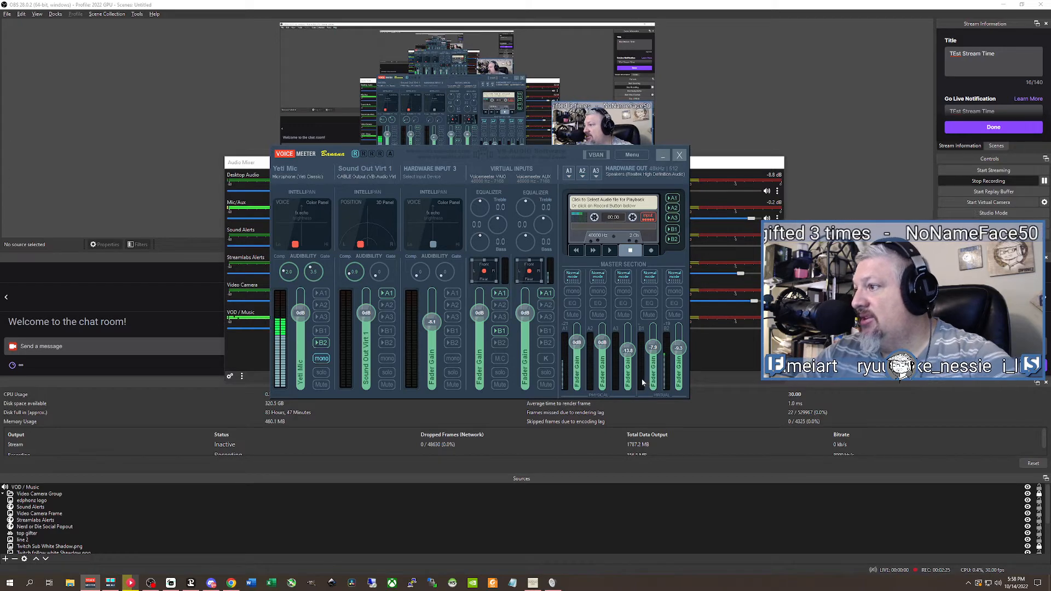
# Switch to the Windows Sound settings and review the recording devices, including the VoiceMeeter outputs.
pyautogui.moveTo(533, 162); pyautogui.dragTo(558, 149)
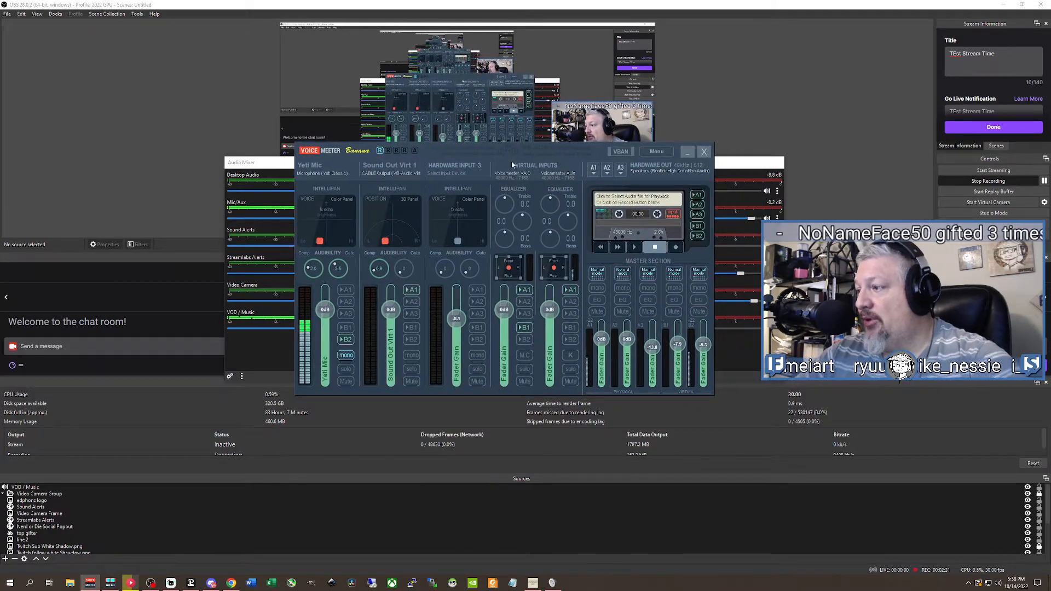
pyautogui.click(551, 582)
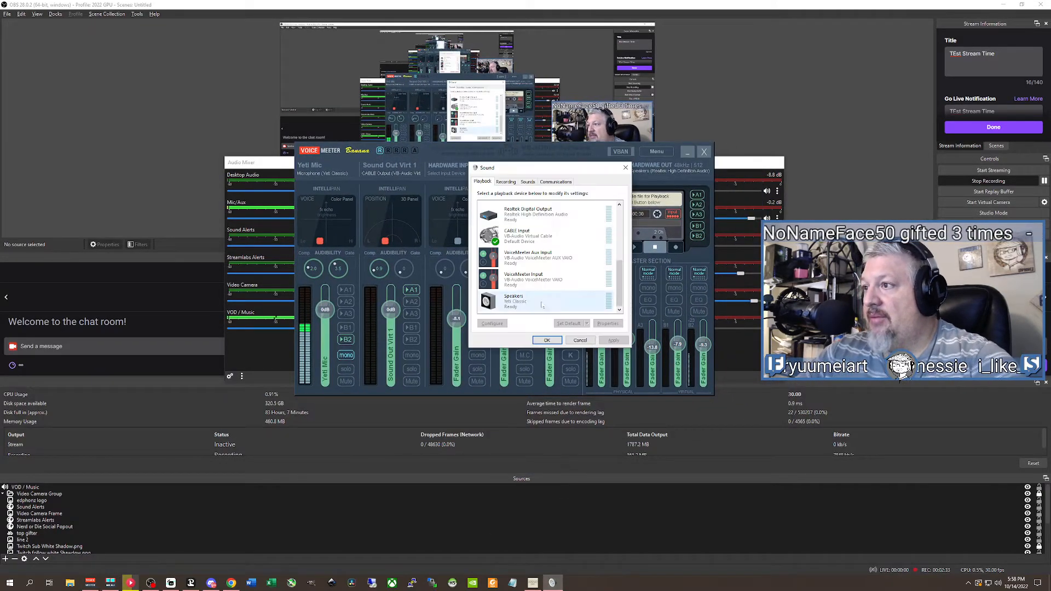
pyautogui.click(507, 182)
pyautogui.scroll(-1, 540, 275)
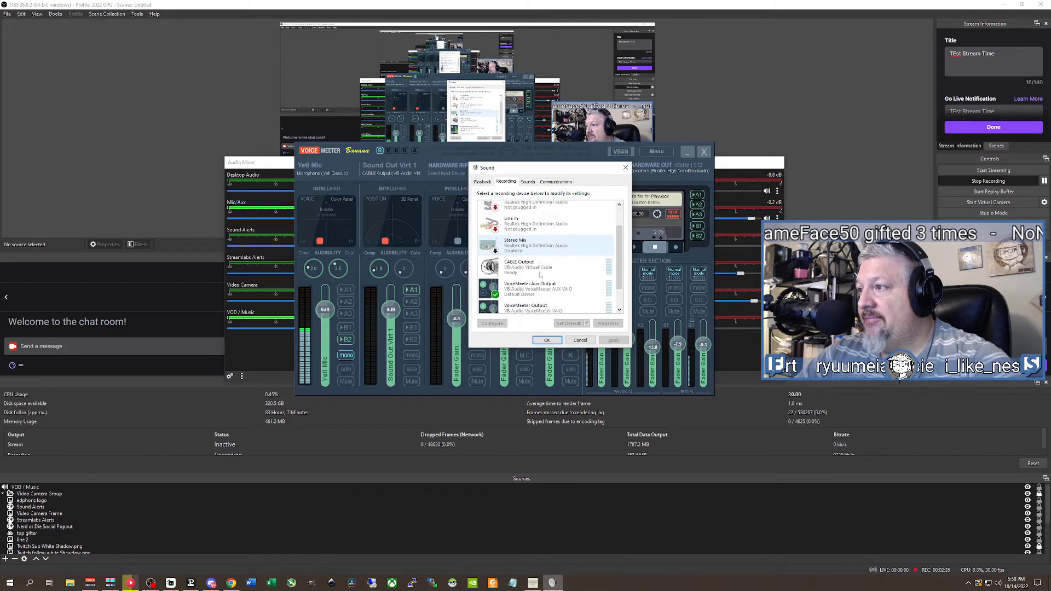
pyautogui.scroll(-1, 540, 275)
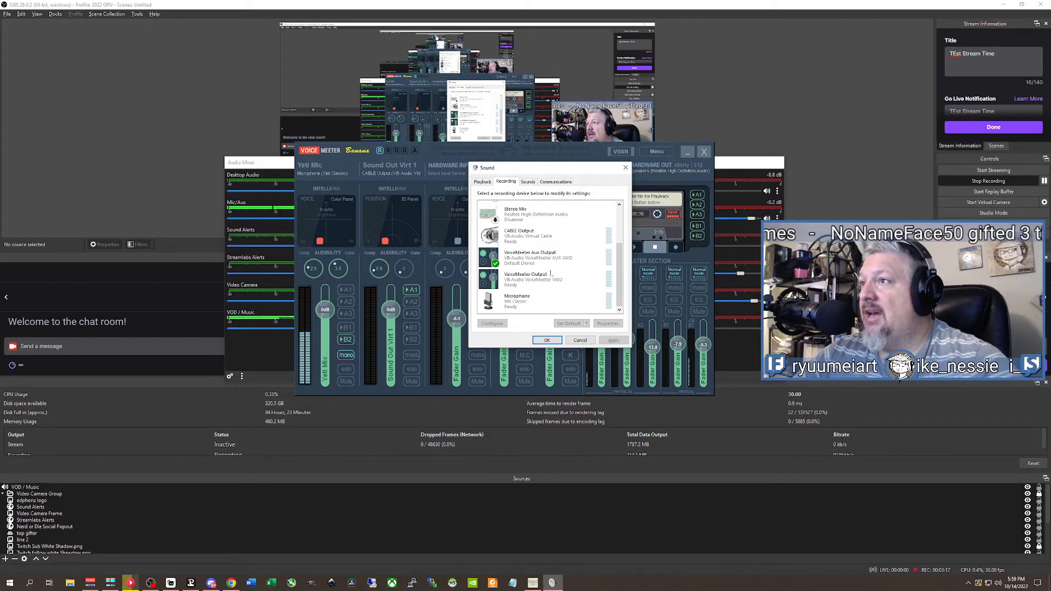
# Bring up the VoiceMeeter Macro Buttons and review the Mute Game button's F10 shortcut and B1 request without saving.
pyautogui.click(110, 583)
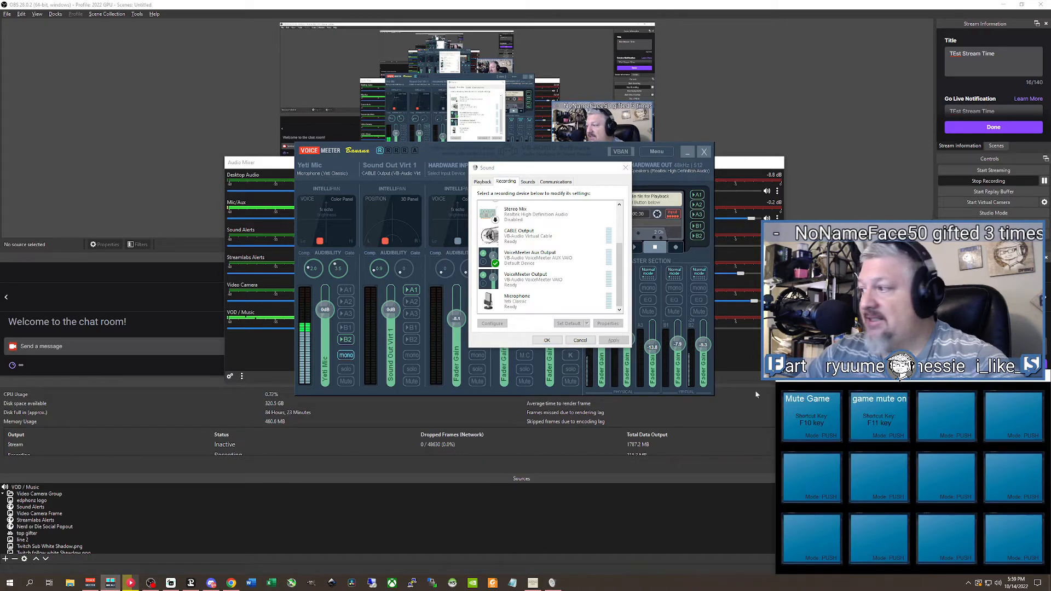
pyautogui.moveTo(900, 377); pyautogui.dragTo(462, 197)
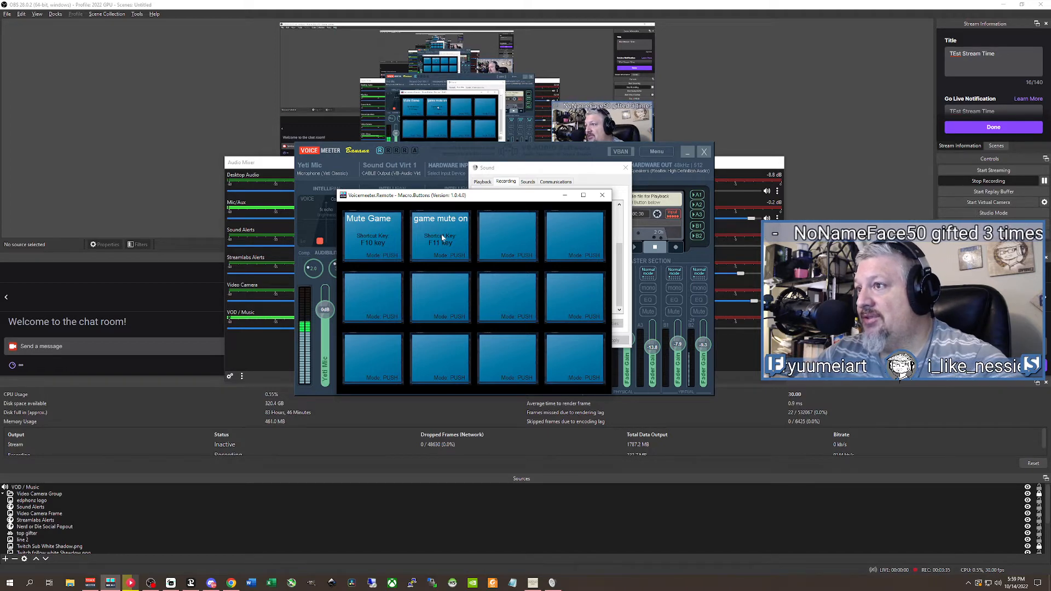
pyautogui.rightClick(372, 242)
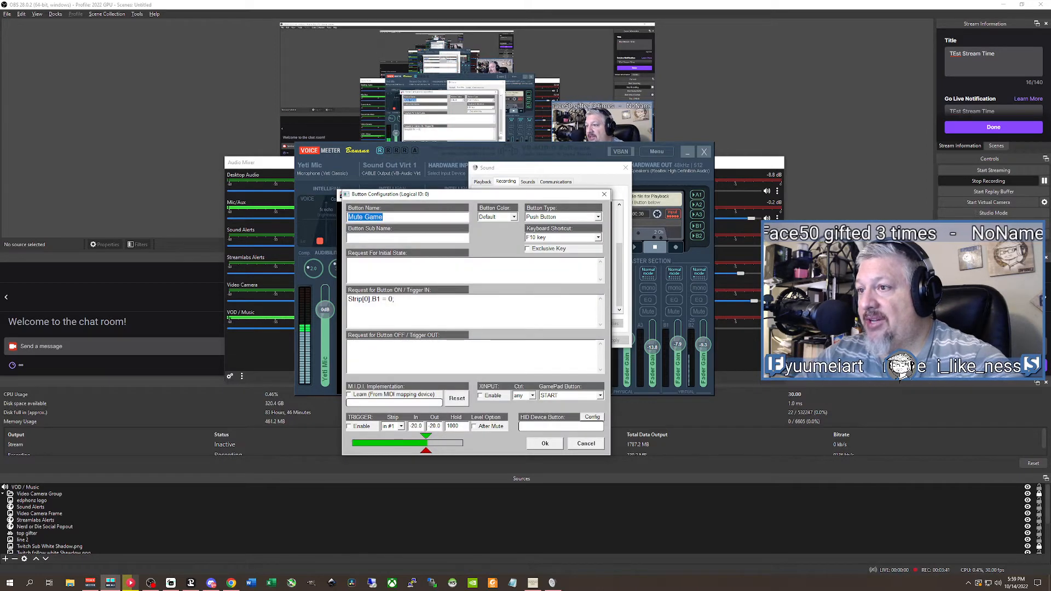
pyautogui.moveTo(413, 197); pyautogui.dragTo(498, 185)
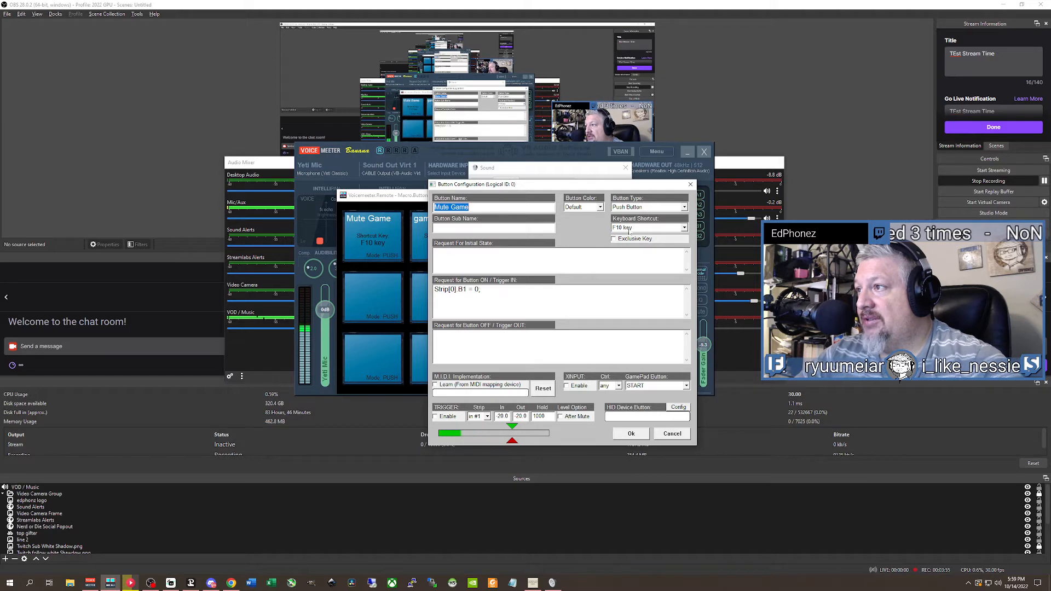
pyautogui.click(683, 227)
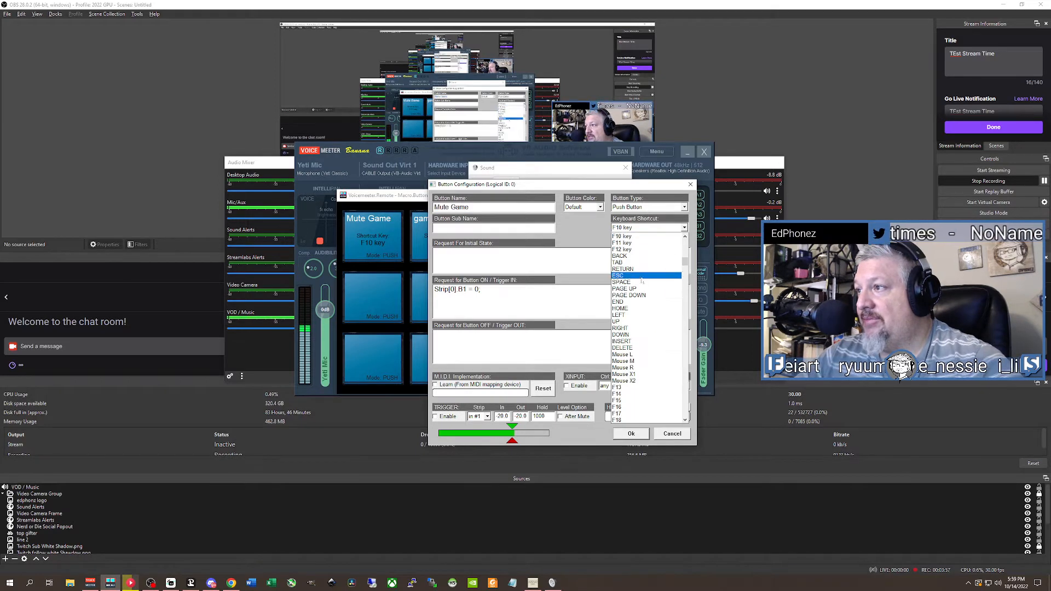
pyautogui.click(648, 235)
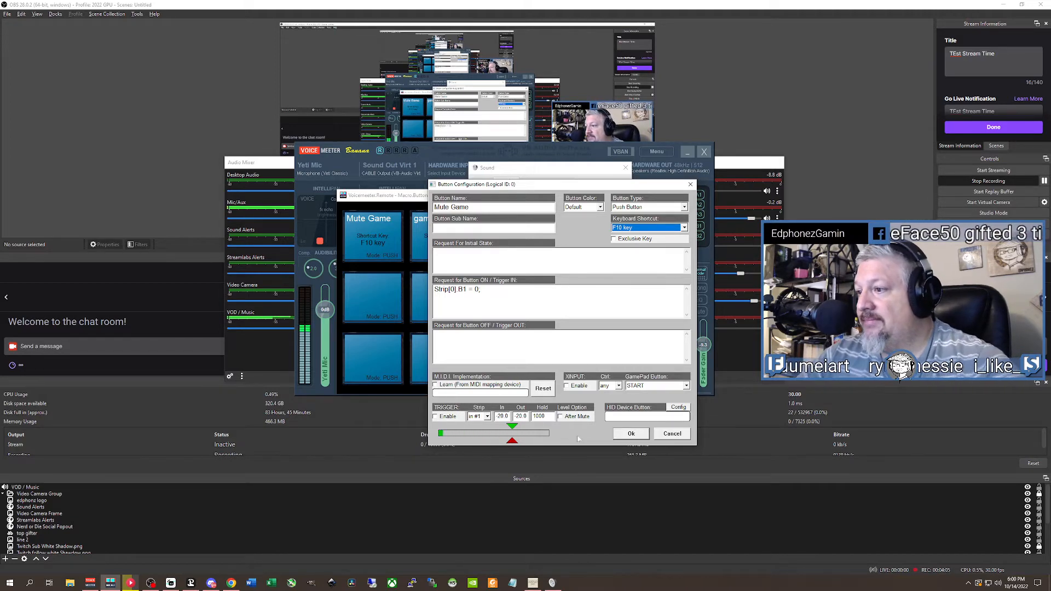
pyautogui.click(672, 433)
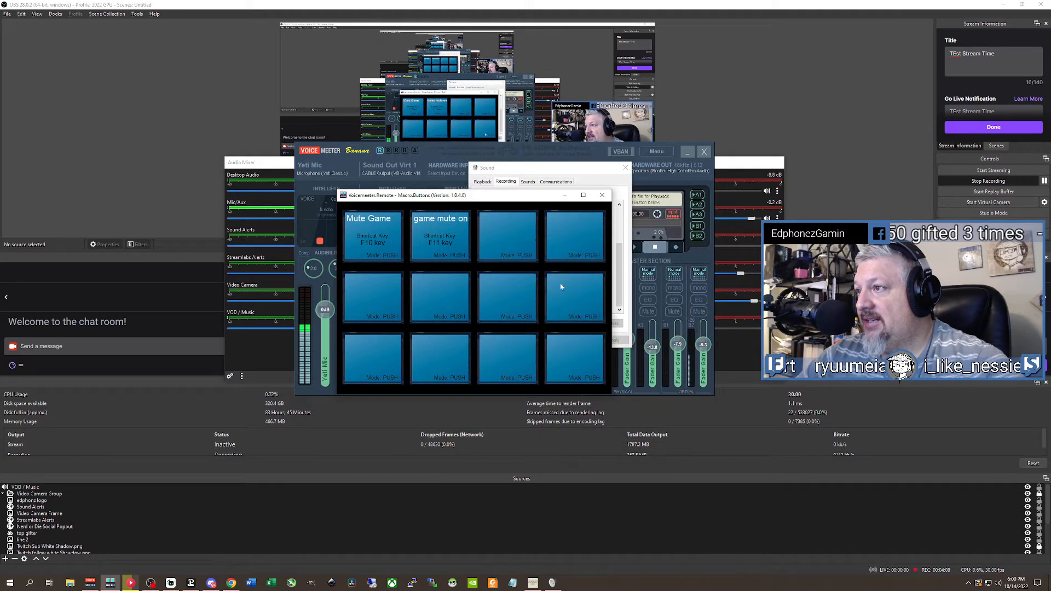
# Review the configuration of the game mute on macro button, and move the Macro Buttons window out of the way.
pyautogui.rightClick(444, 237)
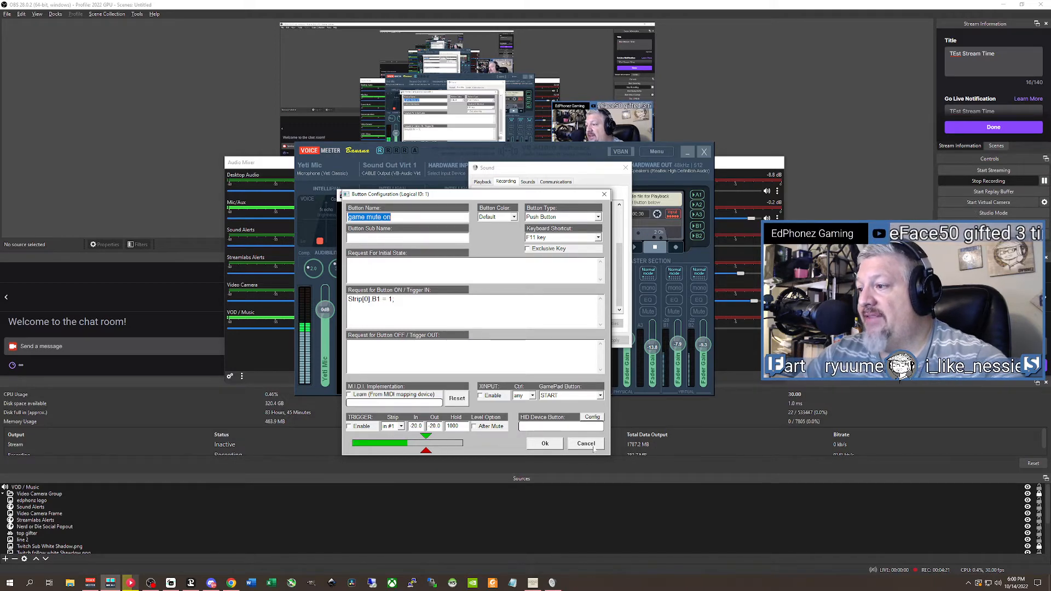
pyautogui.click(559, 440)
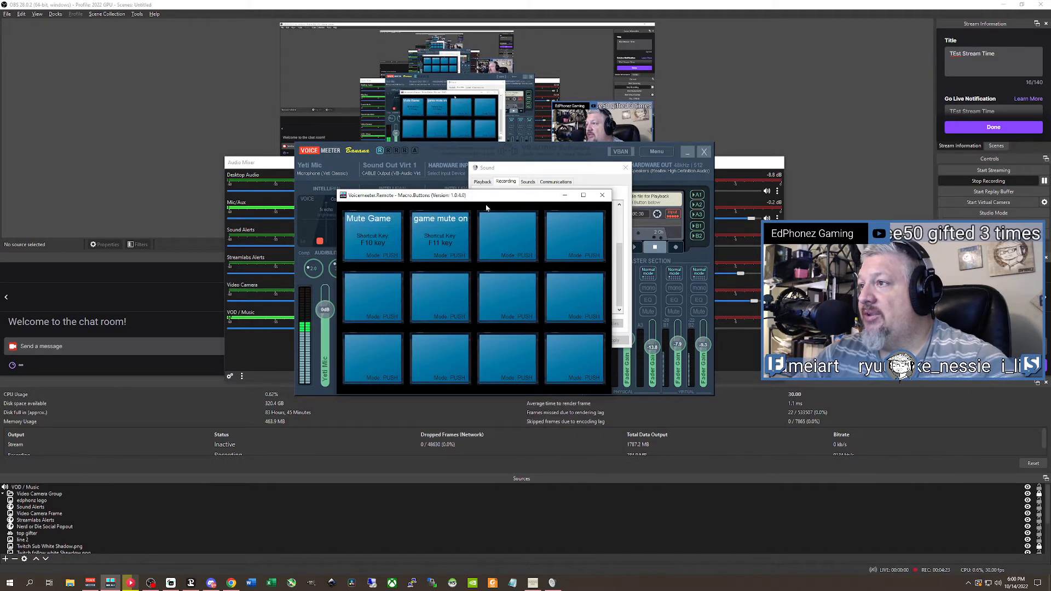
pyautogui.moveTo(469, 196); pyautogui.dragTo(0, 263)
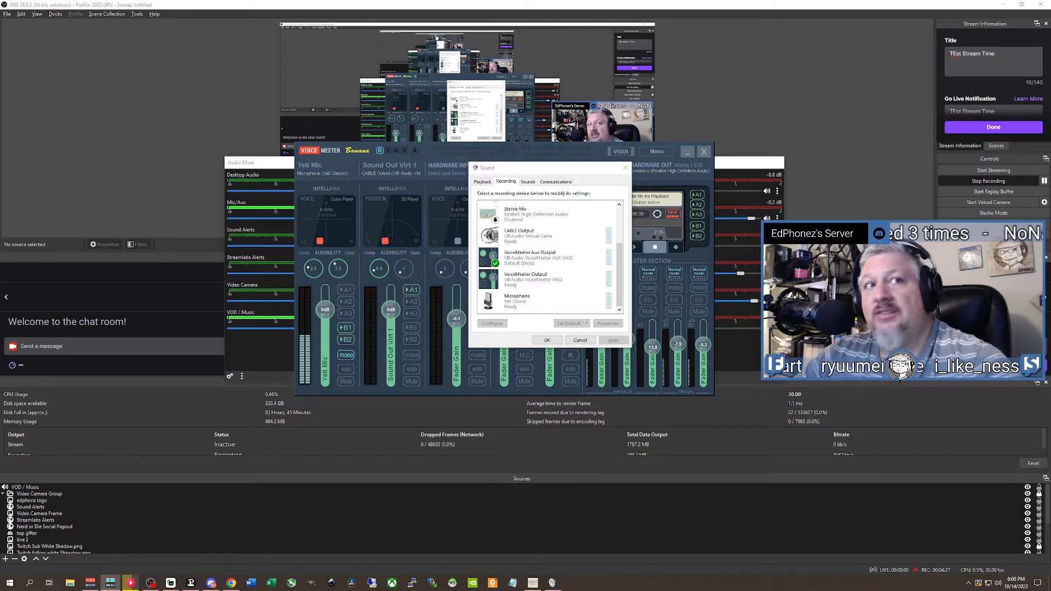
# Switch the VoiceMeeter option Run MacroButtons on Voicemeeter start off and back on.
pyautogui.click(657, 152)
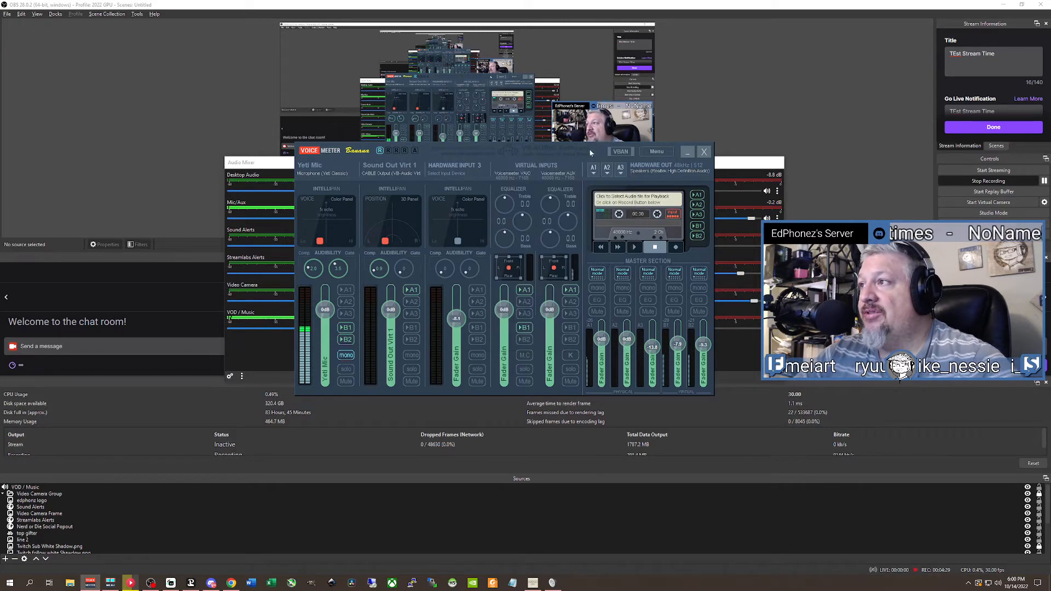
pyautogui.click(656, 152)
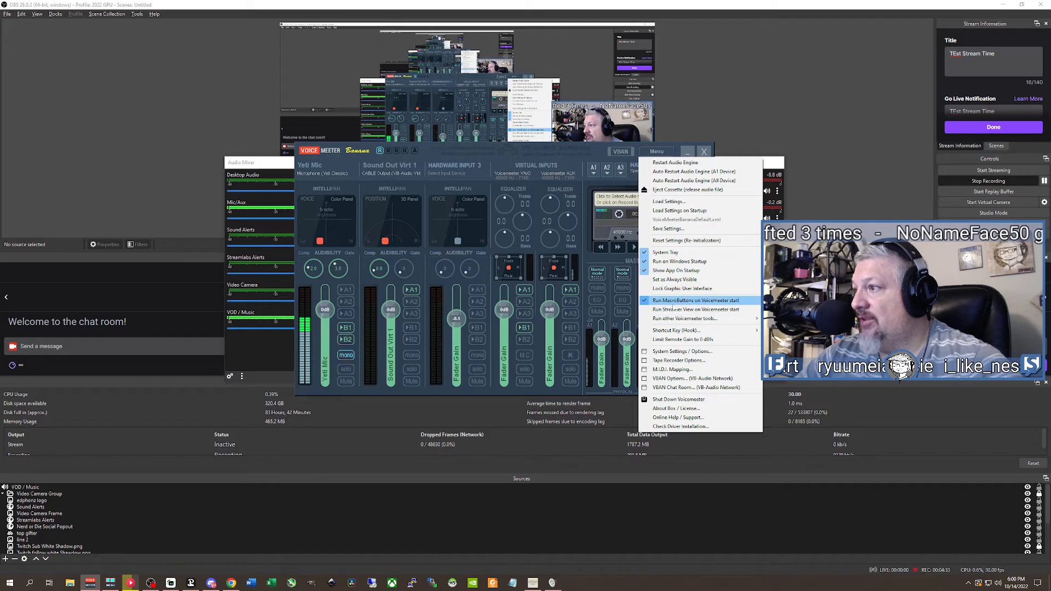
pyautogui.click(687, 300)
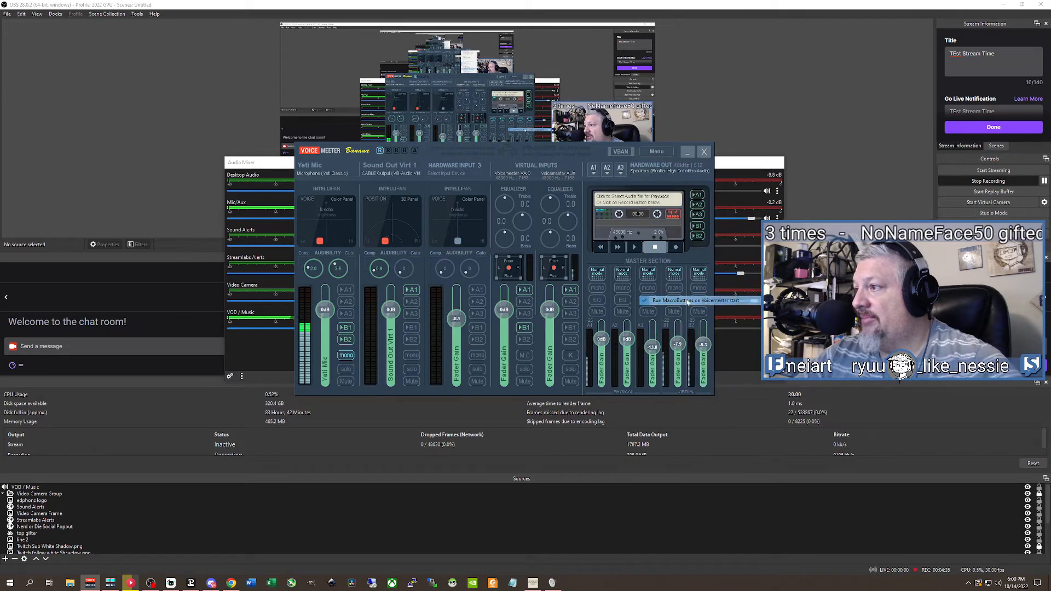
pyautogui.click(652, 153)
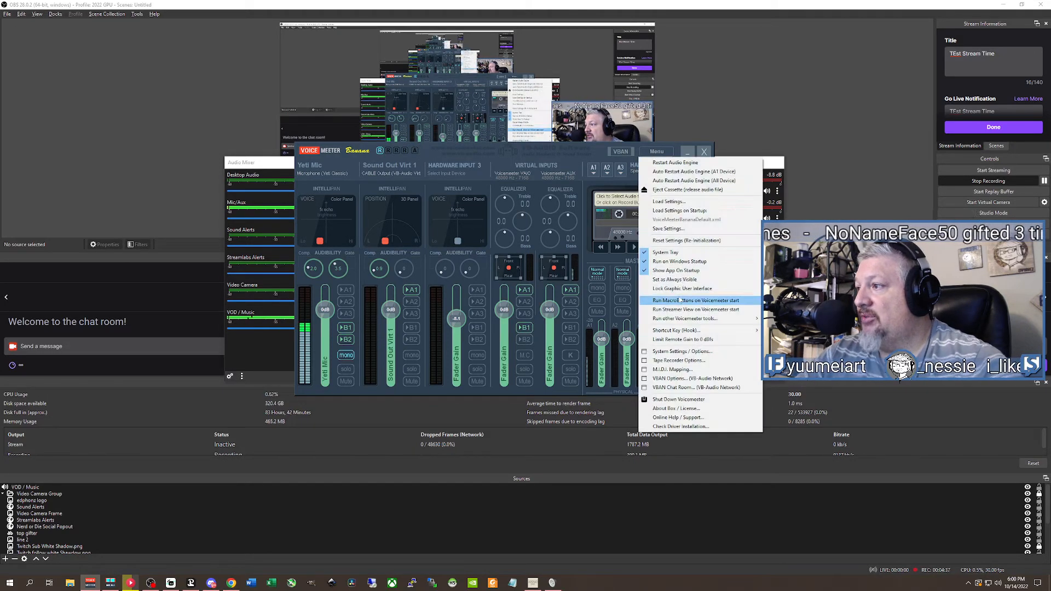
pyautogui.click(645, 300)
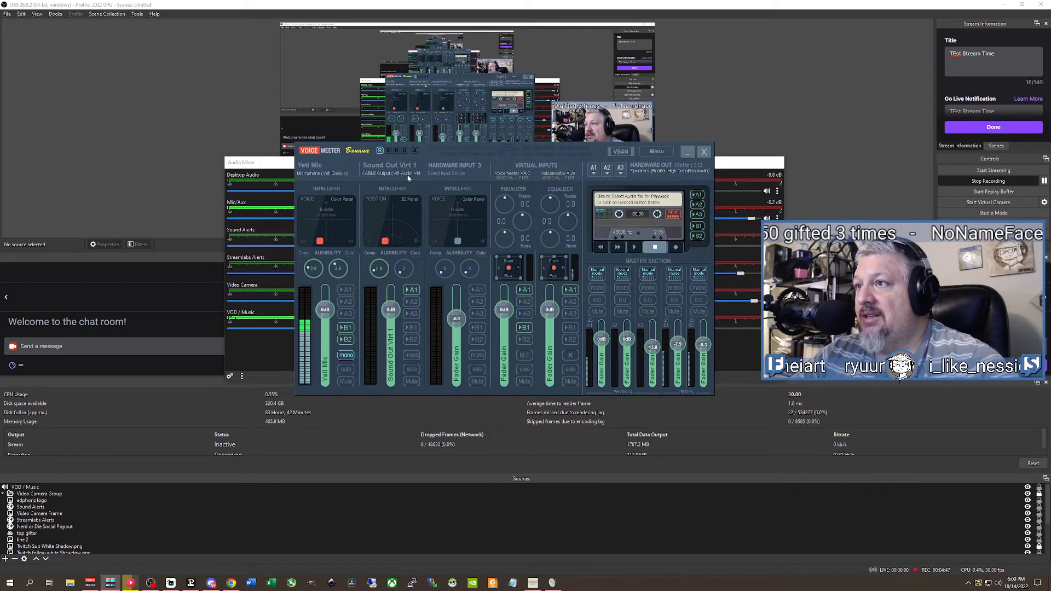
# Reselect WDM: CABLE Output (VB-Audio Virtual Cable) as the input device of the Sound Out Virt 1 strip and reposition the VoiceMeeter window.
pyautogui.moveTo(433, 151); pyautogui.dragTo(501, 160)
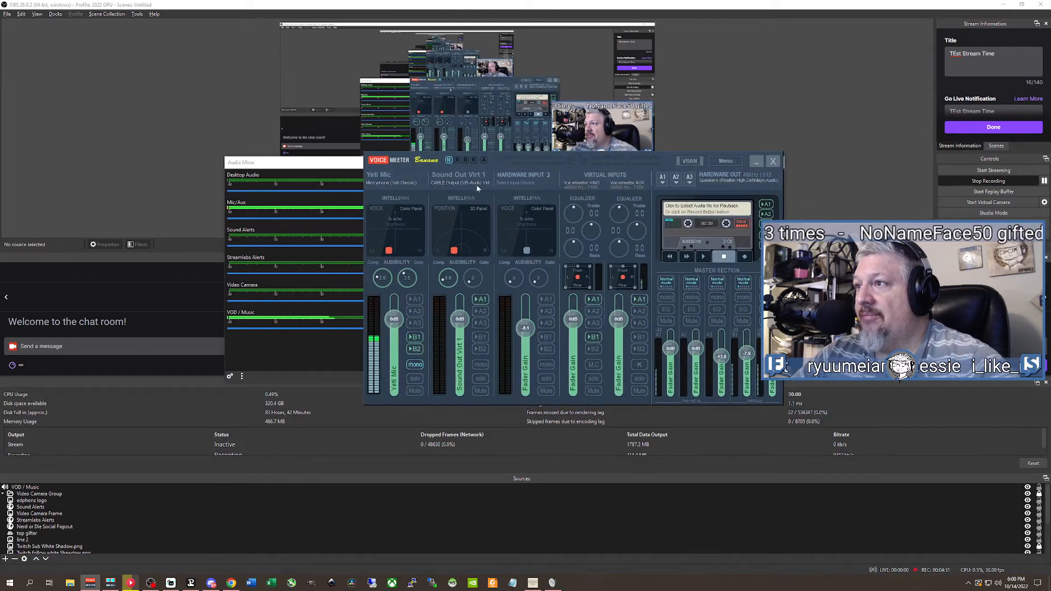
pyautogui.click(477, 185)
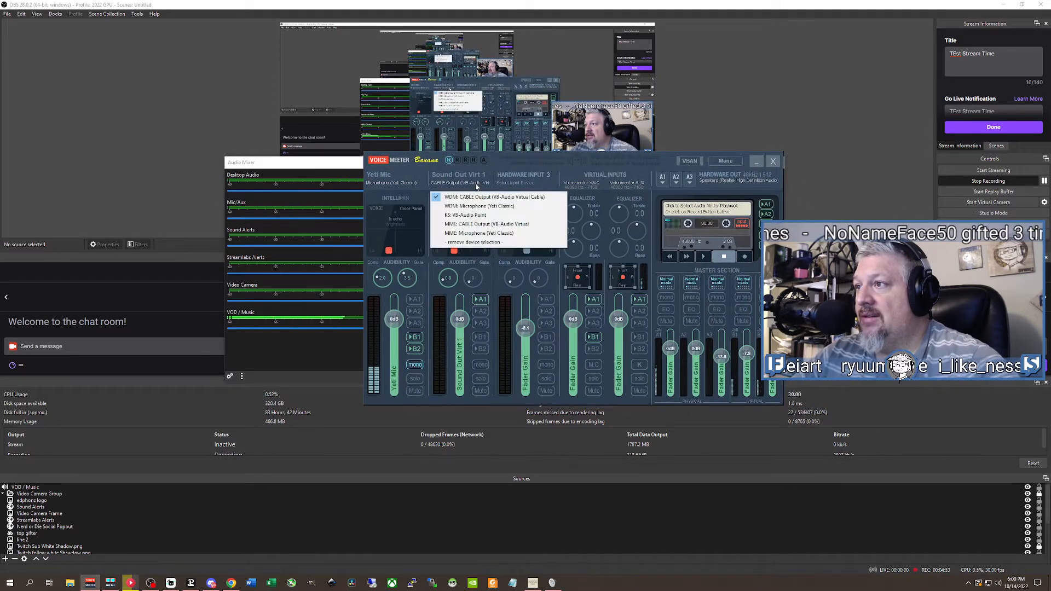
pyautogui.click(543, 202)
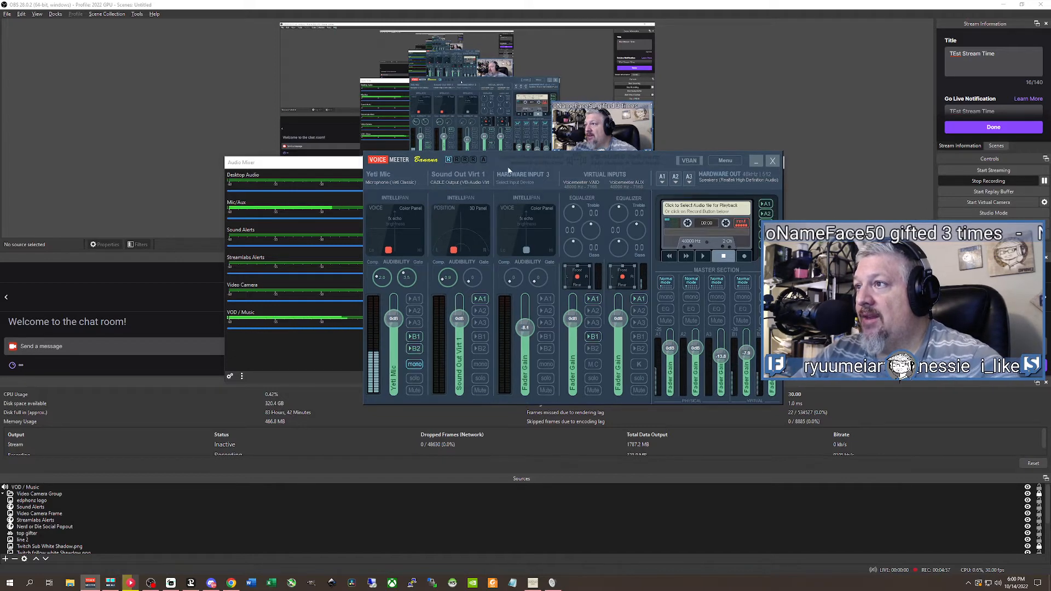
pyautogui.moveTo(517, 159); pyautogui.dragTo(411, 149)
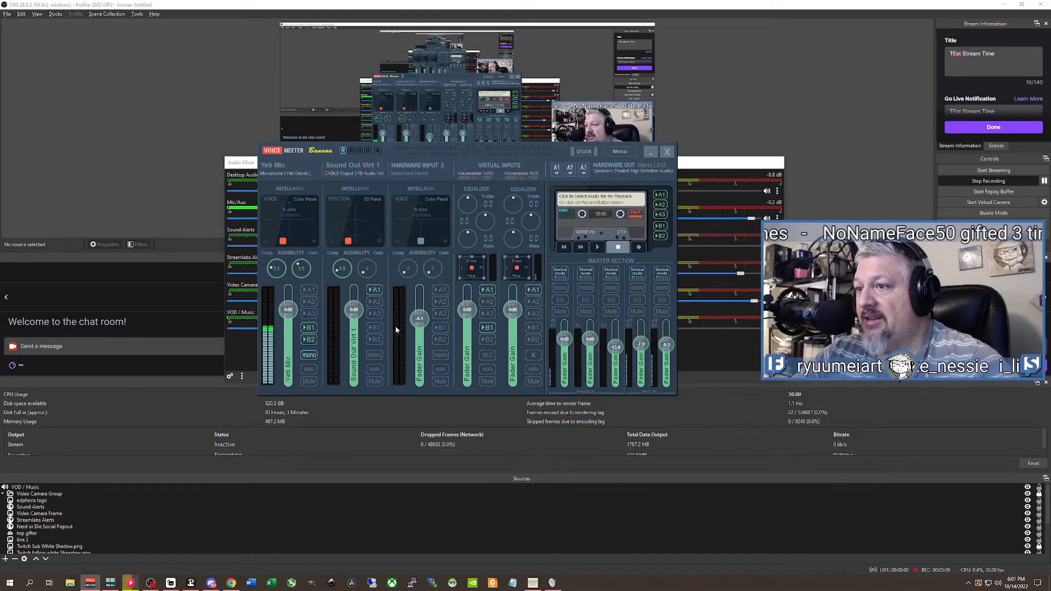
# Switch to the Anno 1800 game window.
pyautogui.hotkey('alt', 'Tab')
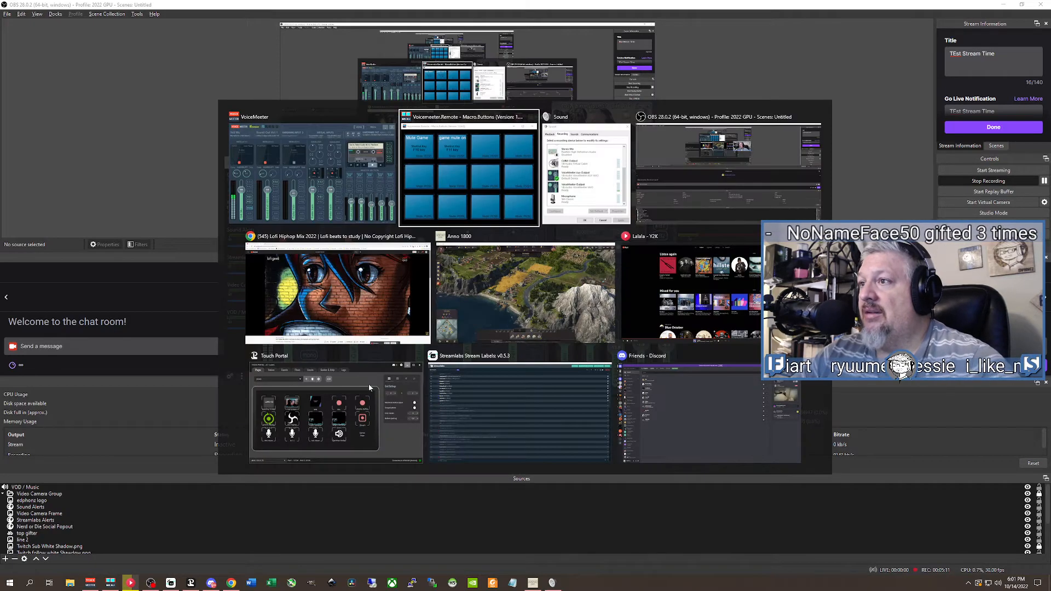
pyautogui.press('Tab')
pyautogui.press('Tab')
pyautogui.press('Tab')
pyautogui.press('Tab')
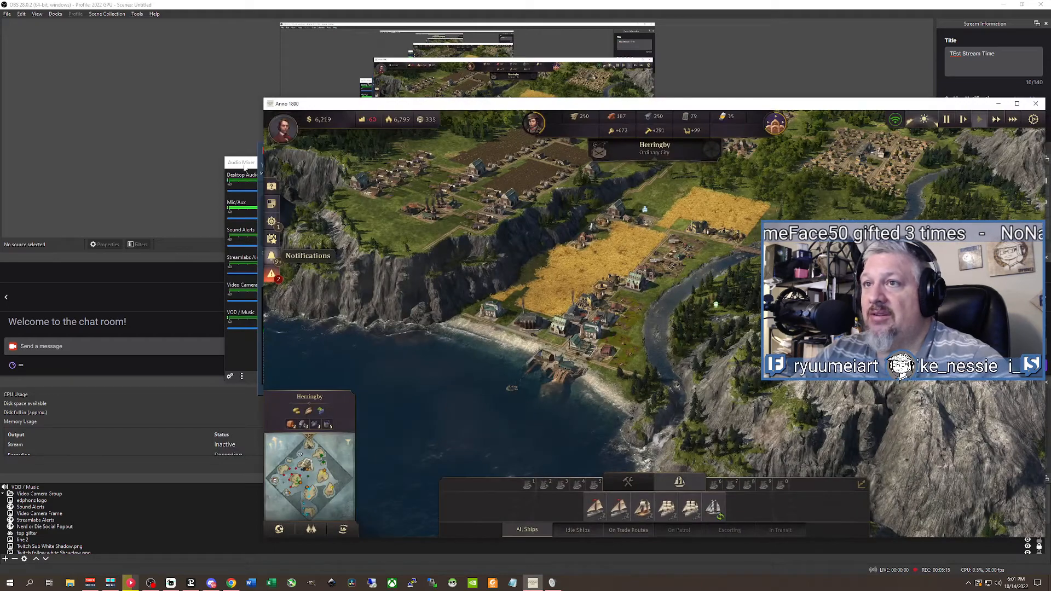
# Bring the OBS audio mixer and VoiceMeeter to the front, and move the VoiceMeeter window aside to uncover the mixer.
pyautogui.click(244, 169)
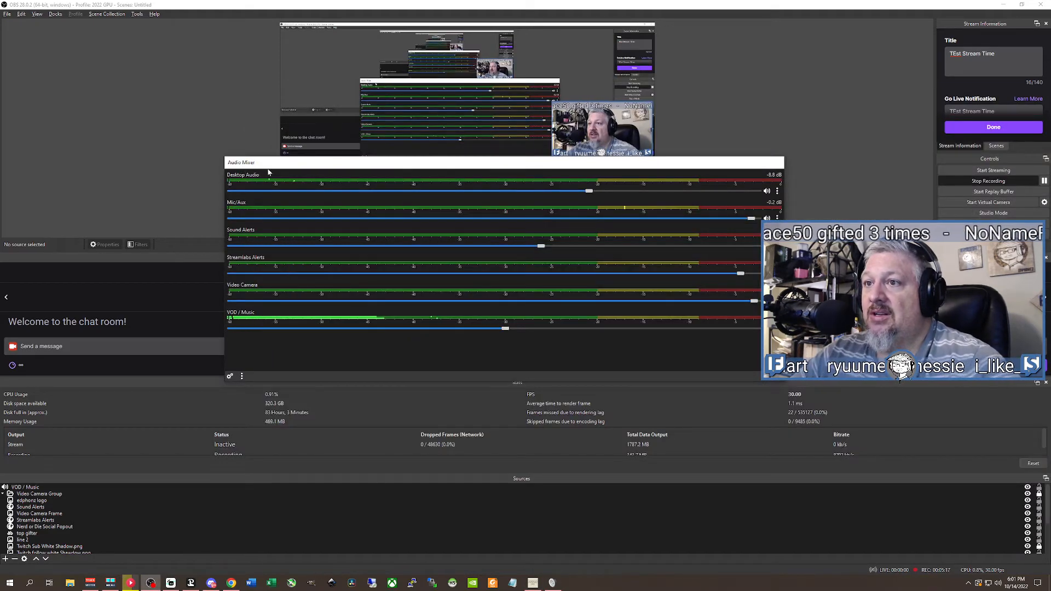
pyautogui.hotkey('alt', 'Tab')
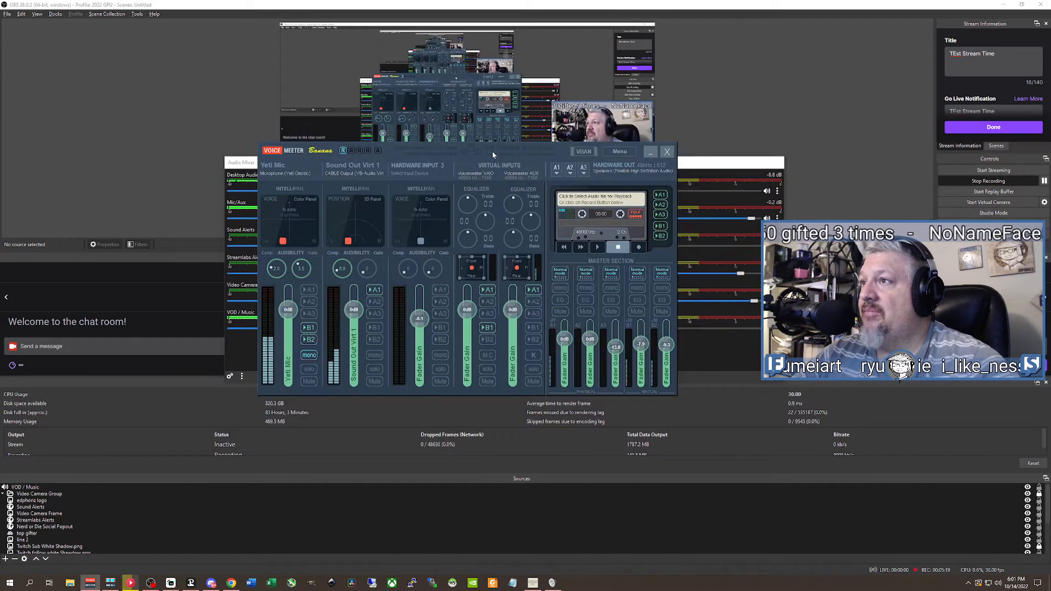
pyautogui.moveTo(491, 151); pyautogui.dragTo(240, 21)
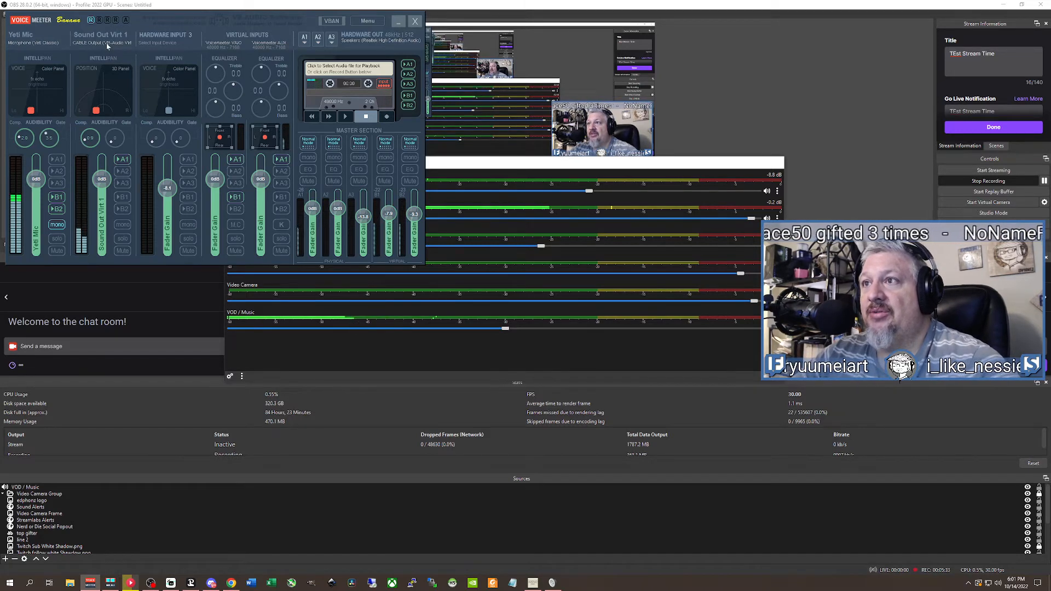
# Show the playback devices in the Windows Sound dialog and raise the Sound Out Virt 1 fader in VoiceMeeter to 12.0.
pyautogui.hotkey('alt', 'Tab')
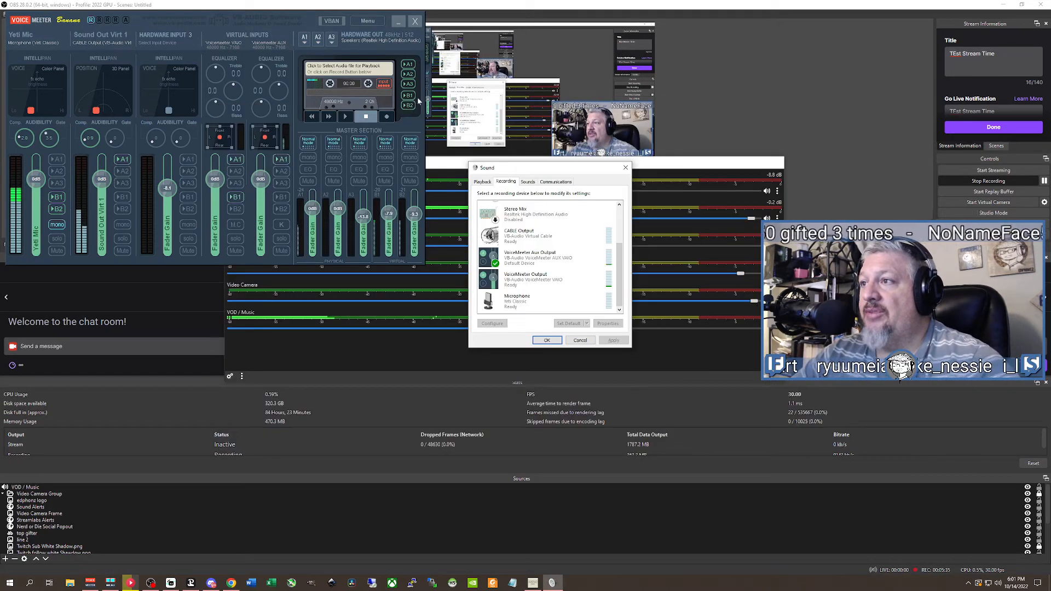
pyautogui.click(482, 181)
pyautogui.scroll(-2, 545, 275)
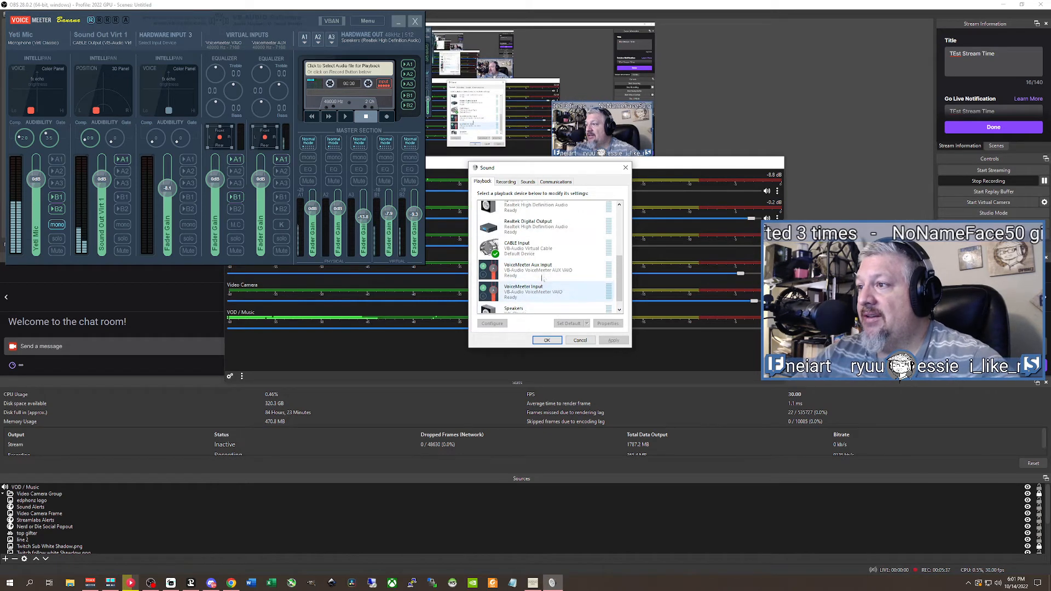
pyautogui.scroll(1, 546, 275)
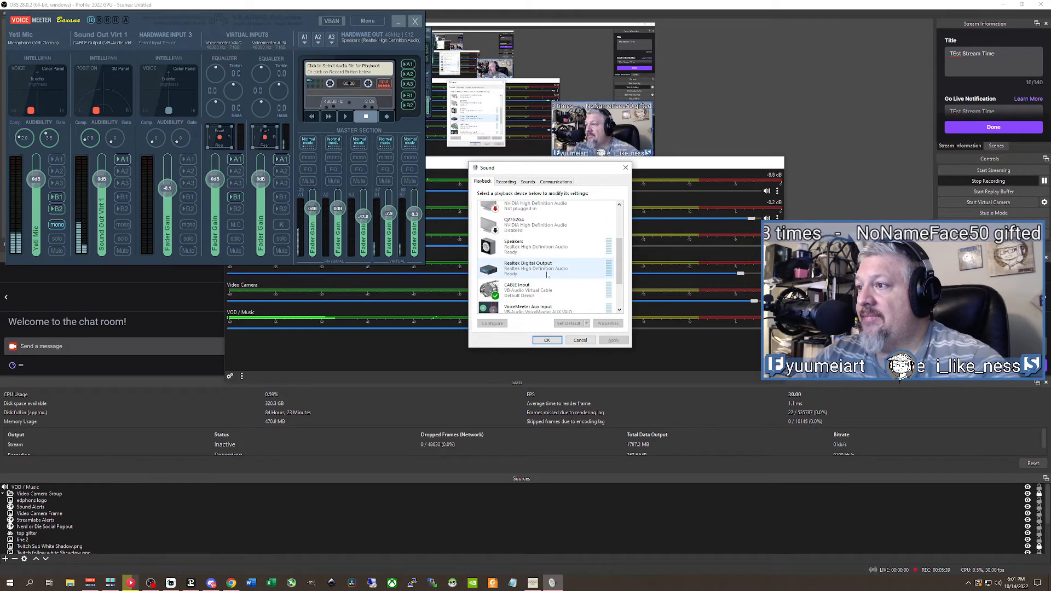
pyautogui.scroll(-2, 547, 275)
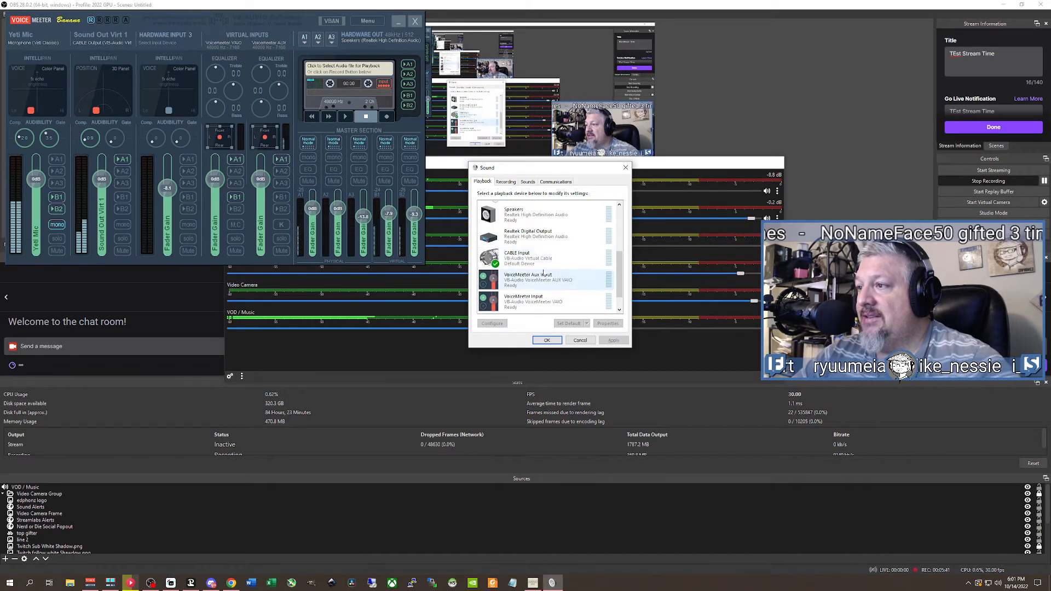
pyautogui.scroll(-1, 543, 274)
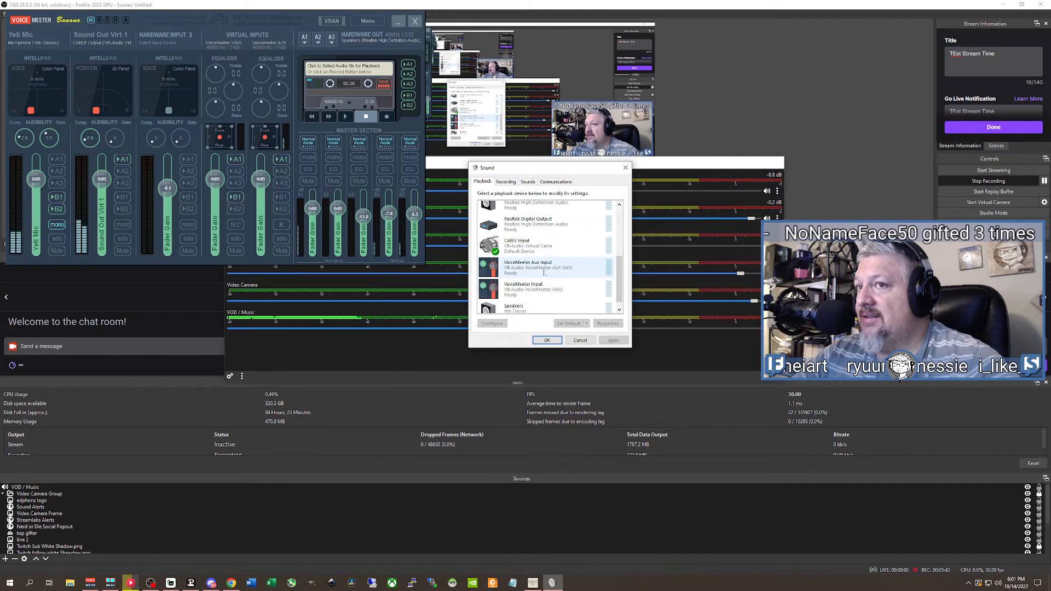
pyautogui.moveTo(102, 179); pyautogui.dragTo(102, 169)
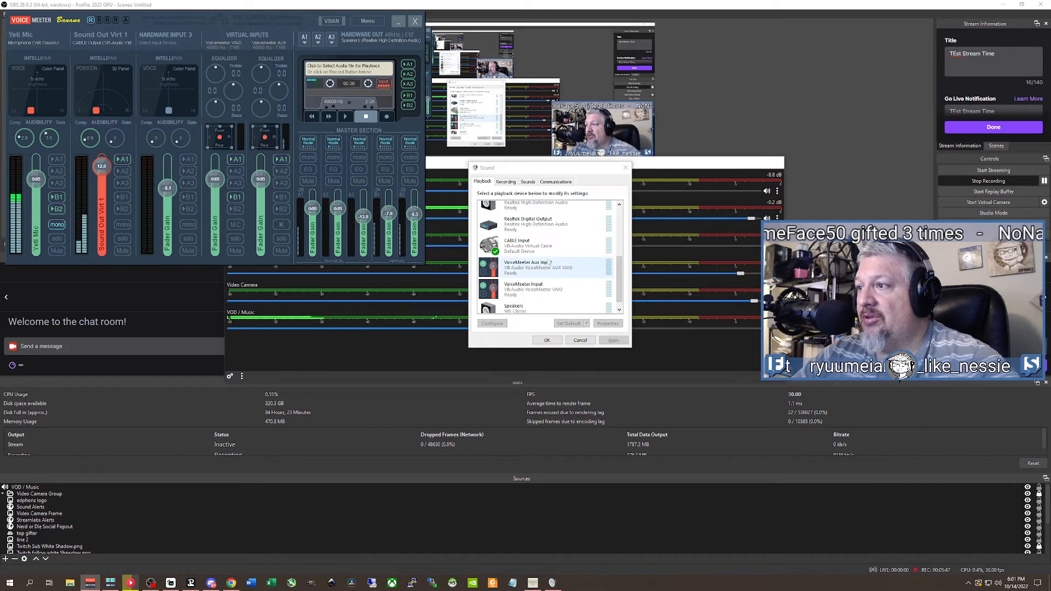
# Look through the Windows playback device list, including the CABLE Input and VoiceMeeter input entries.
pyautogui.scroll(-2, 569, 266)
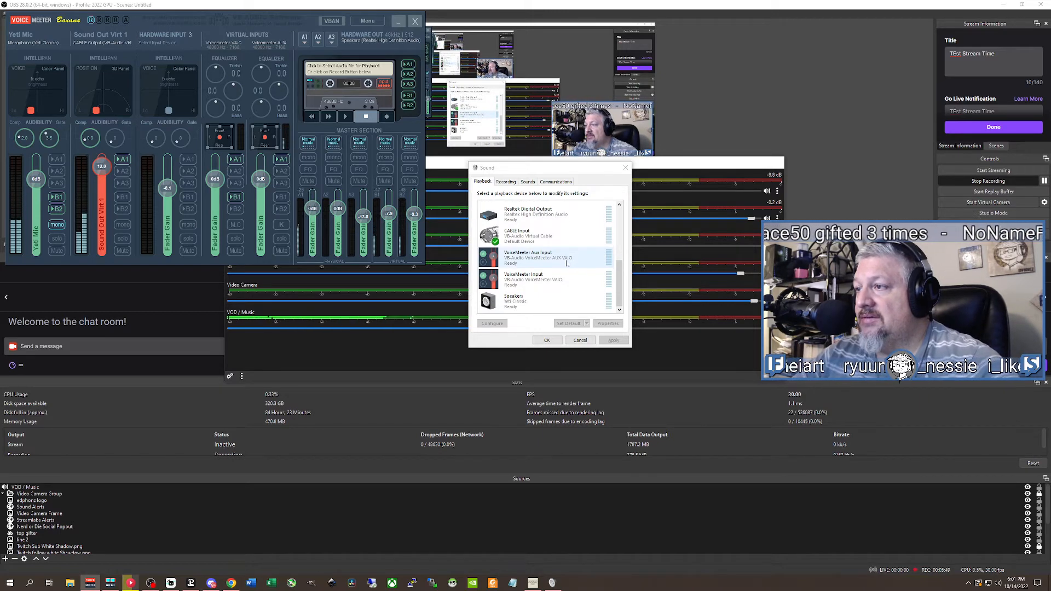
pyautogui.scroll(2, 567, 263)
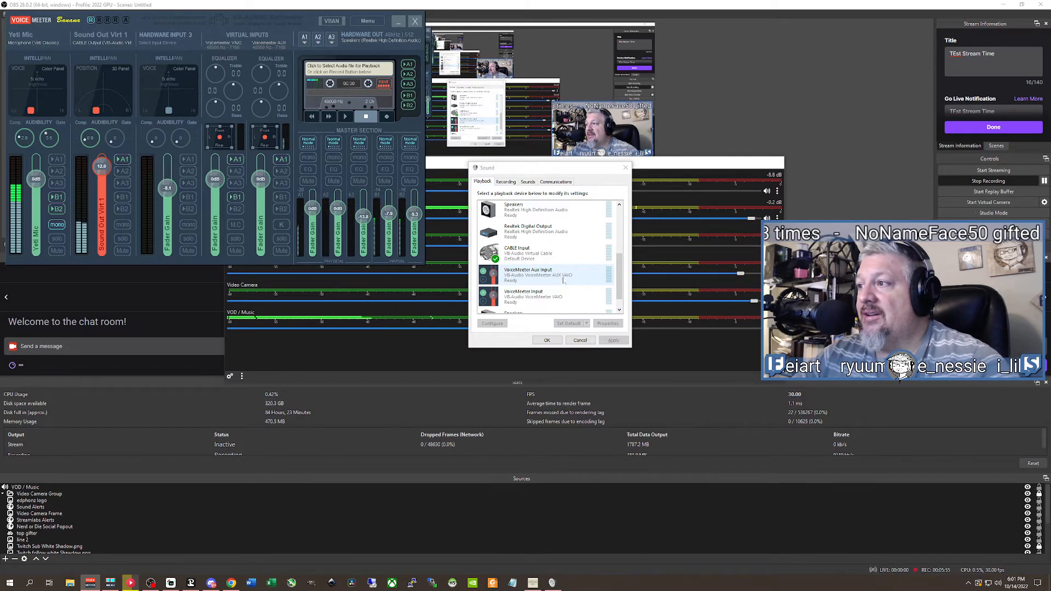
pyautogui.scroll(-1, 562, 280)
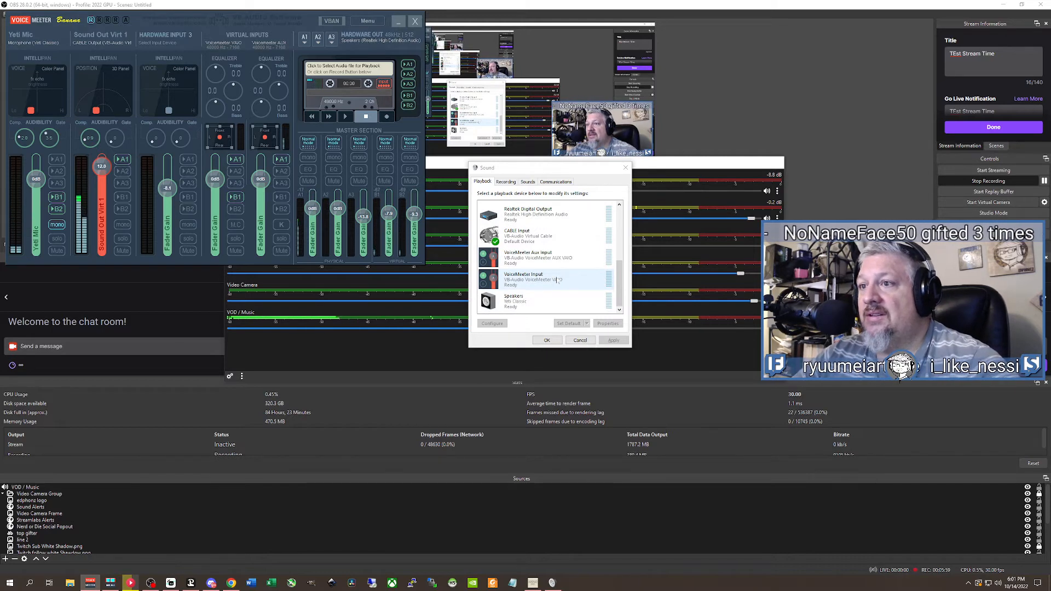
pyautogui.scroll(3, 557, 280)
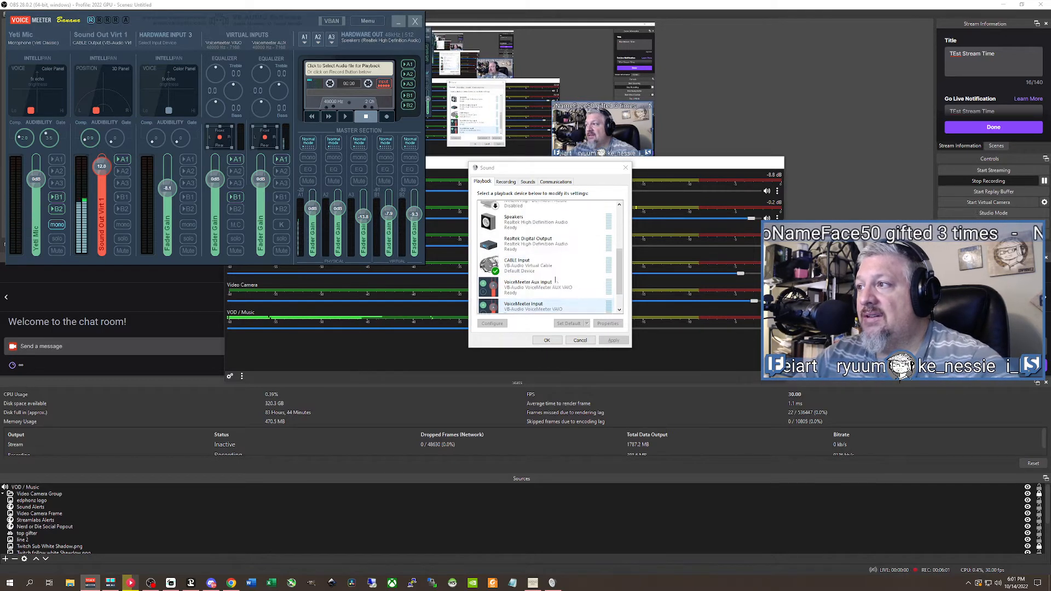
pyautogui.scroll(1, 557, 279)
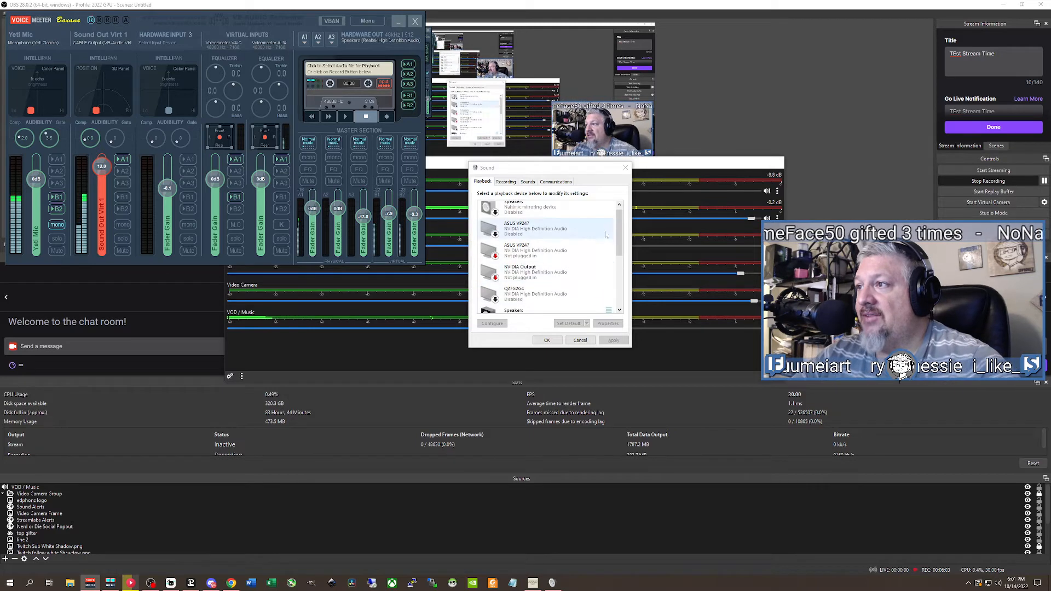
pyautogui.click(610, 229)
pyautogui.moveTo(619, 230); pyautogui.dragTo(622, 310)
# Switch to the Anno 1800 game window and zoom in on the river beside the Herringby farms.
pyautogui.hotkey('alt', 'Tab')
pyautogui.hotkey('alt', 'Tab')
pyautogui.hotkey('alt', 'Tab')
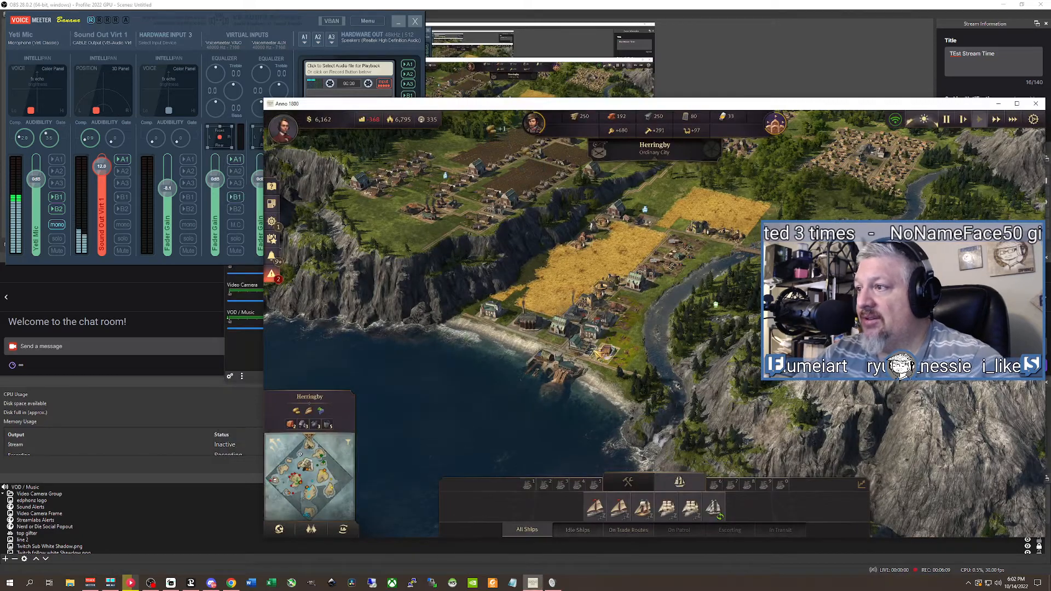
pyautogui.scroll(4, 541, 381)
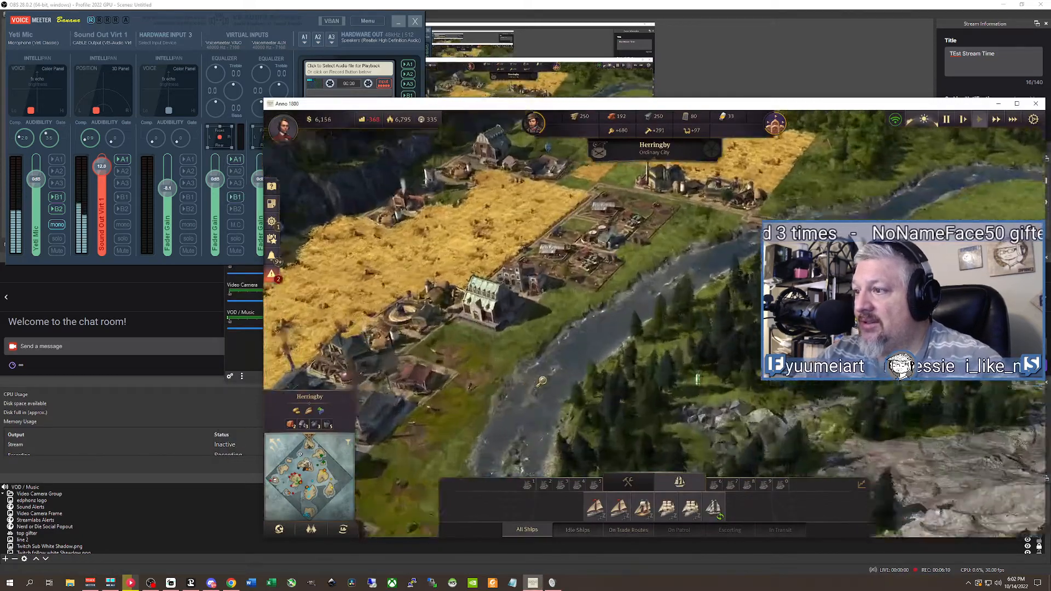
pyautogui.scroll(3, 540, 381)
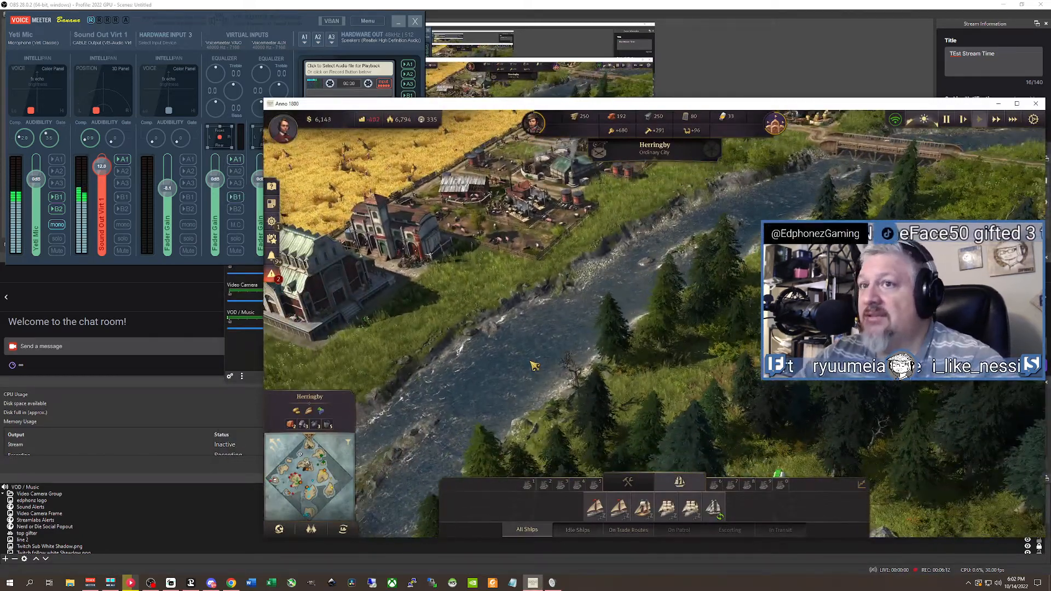
# Bring VoiceMeeter and the Windows Sound dialog over the game and select CABLE Input among the playback devices.
pyautogui.hotkey('alt', 'Tab')
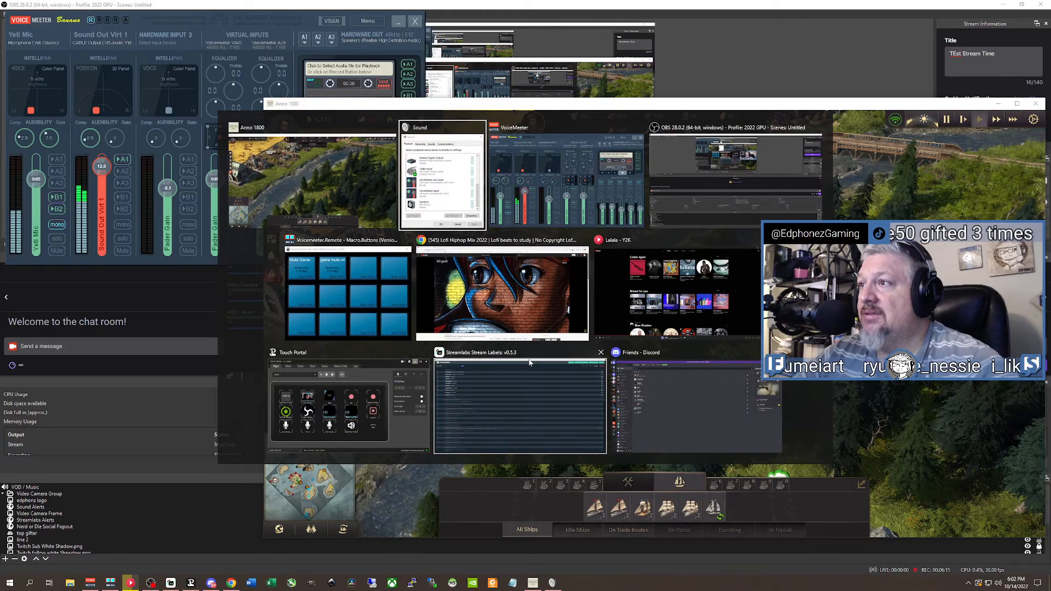
pyautogui.hotkey('alt', 'Tab')
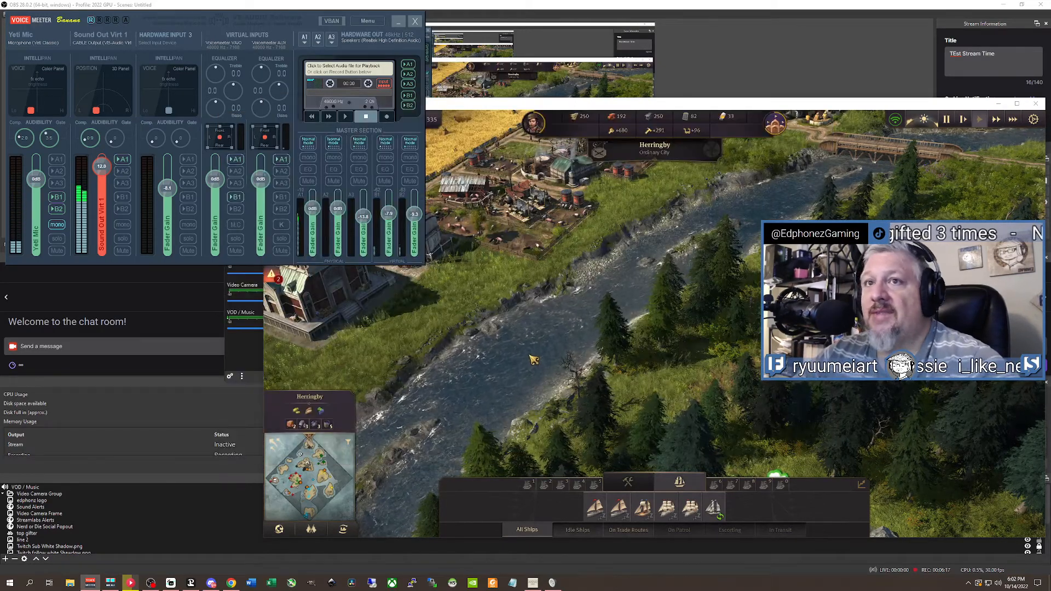
pyautogui.hotkey('alt', 'Tab')
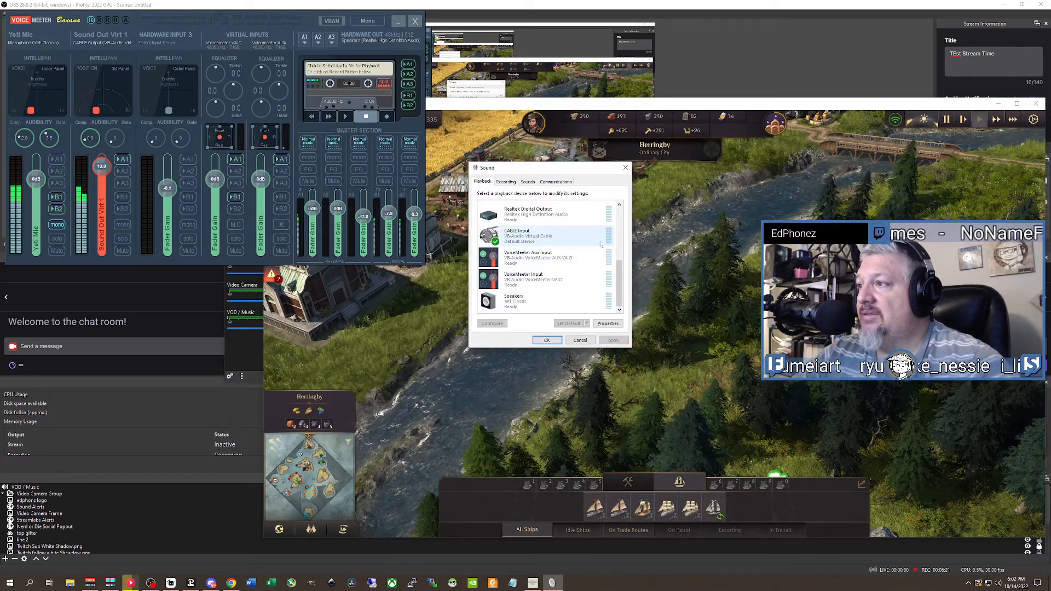
pyautogui.click(576, 244)
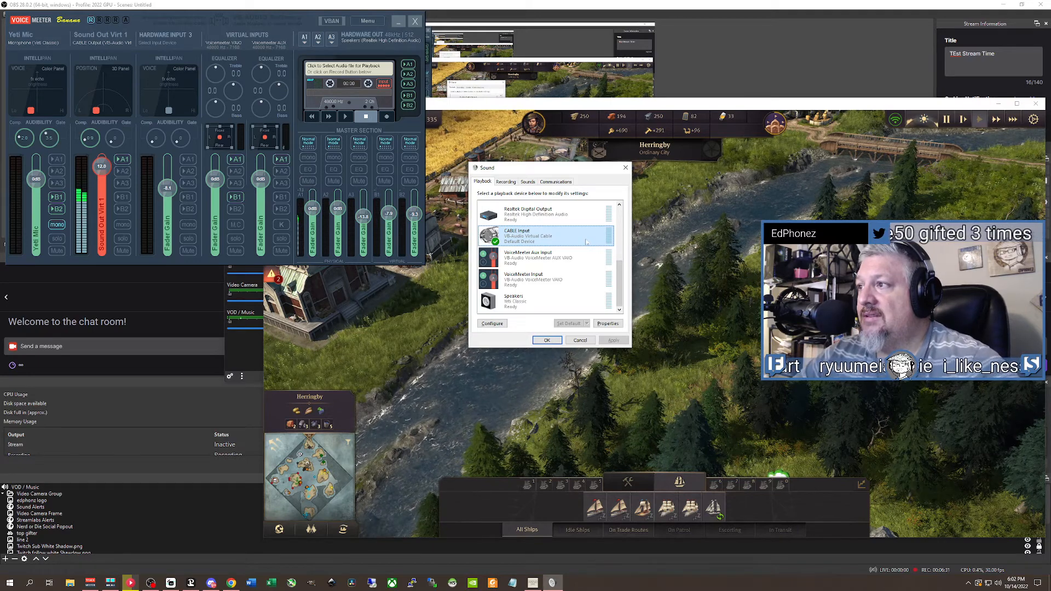
# Return to Anno 1800, move VoiceMeeter over the game and examine the input device choices of the Sound Out Virt 1 strip.
pyautogui.click(568, 383)
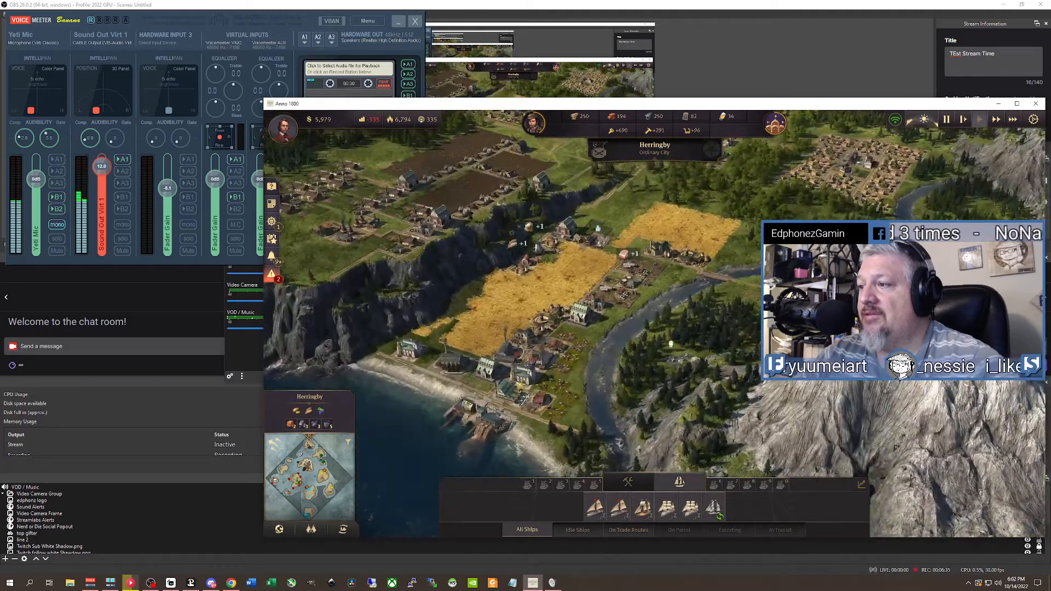
pyautogui.scroll(2, 520, 388)
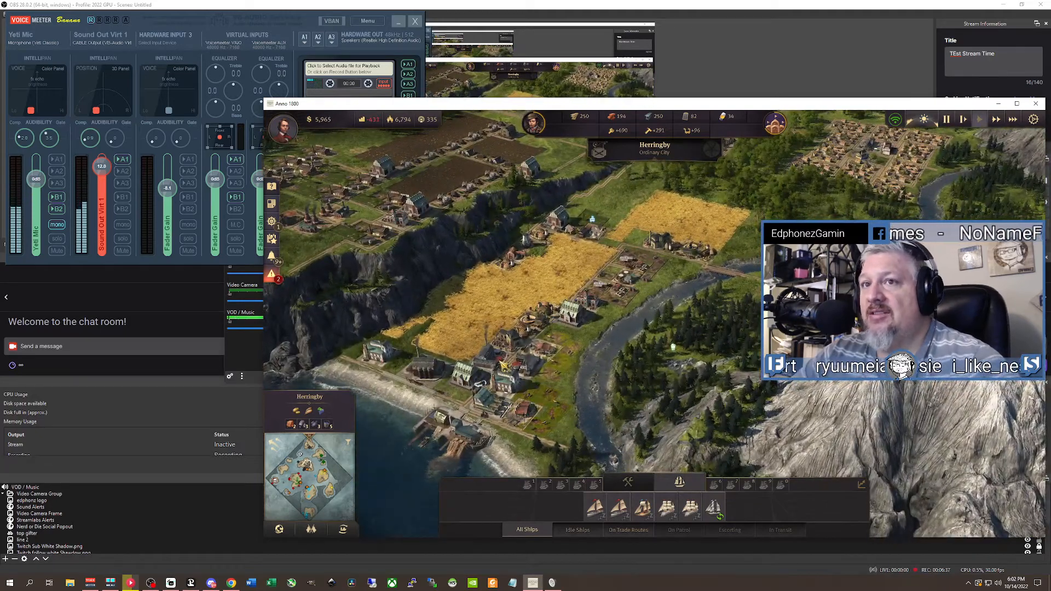
pyautogui.click(222, 22)
pyautogui.moveTo(245, 20); pyautogui.dragTo(509, 169)
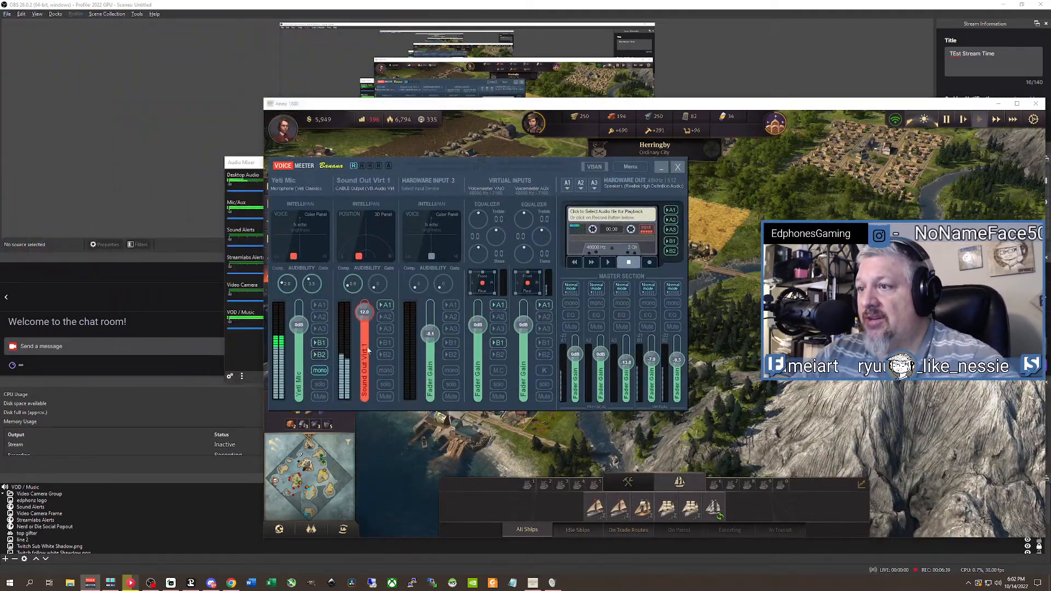
pyautogui.click(371, 189)
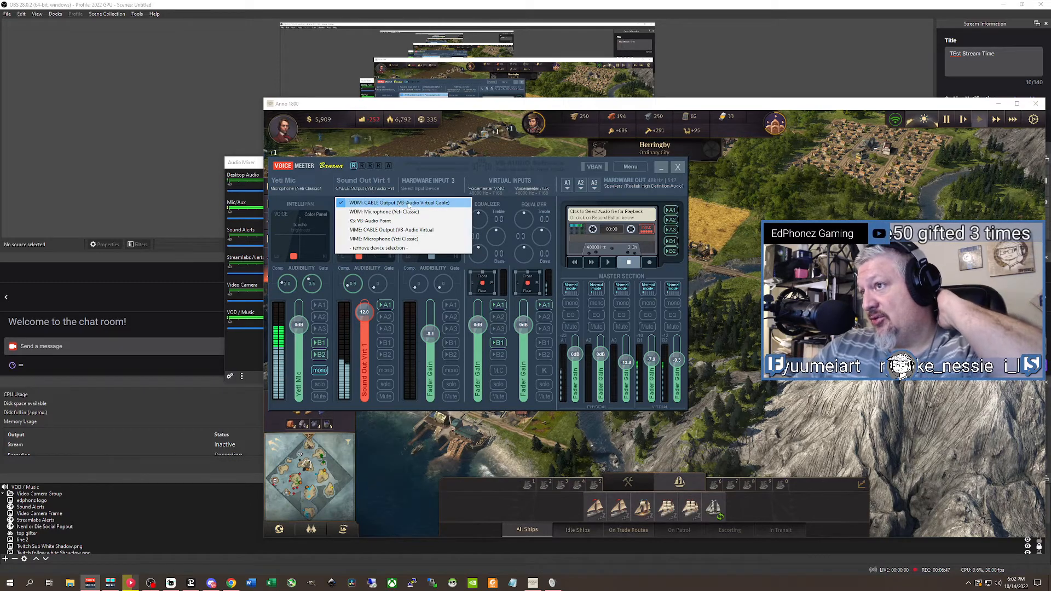
pyautogui.click(438, 108)
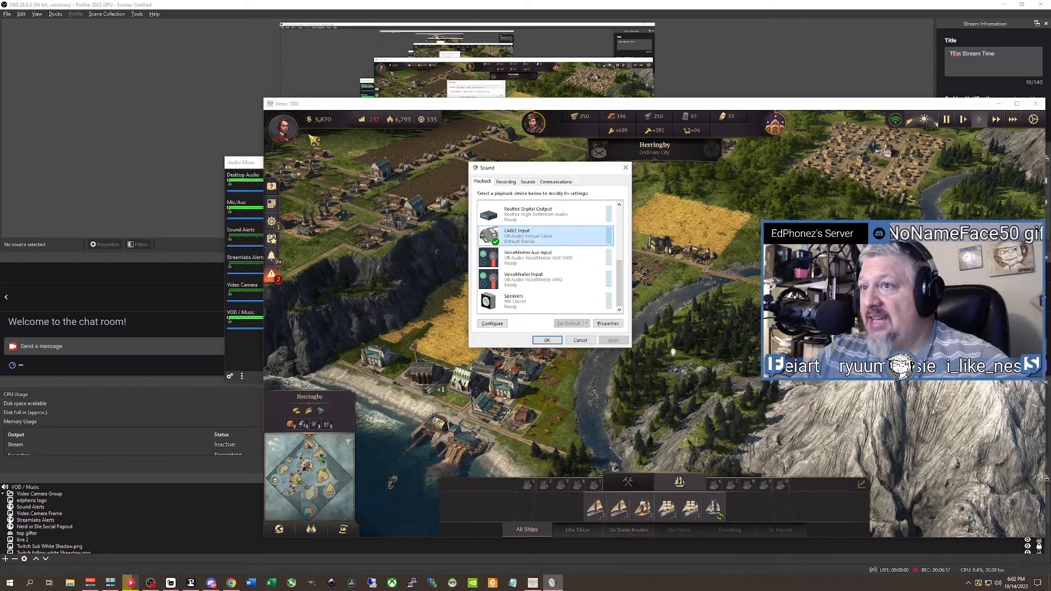
# Check the device settings in the properties of Desktop Audio and Mic/Aux in the OBS audio mixer.
pyautogui.moveTo(312, 104); pyautogui.dragTo(313, 104)
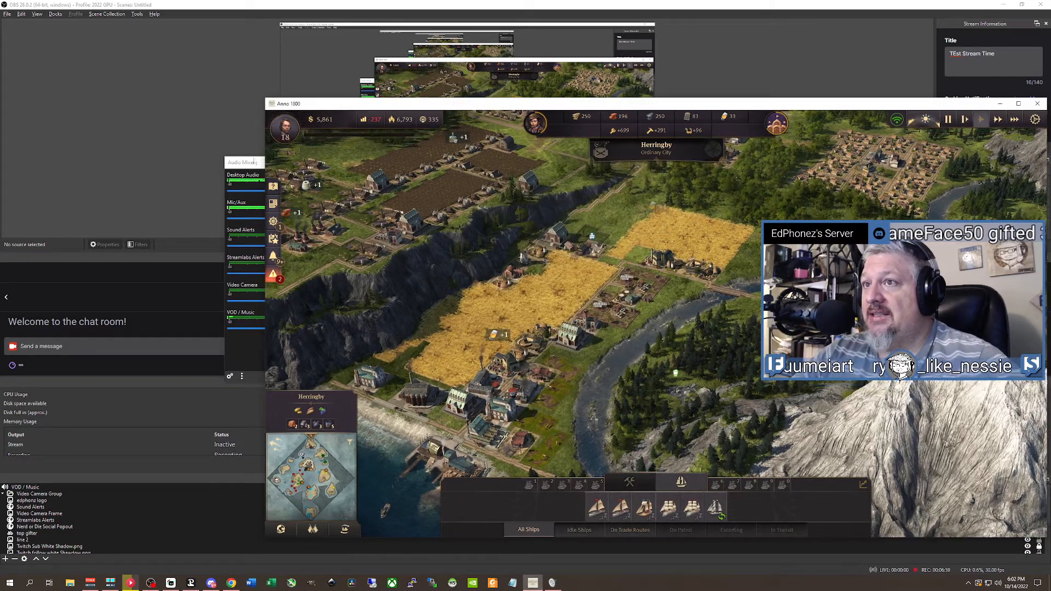
pyautogui.click(254, 163)
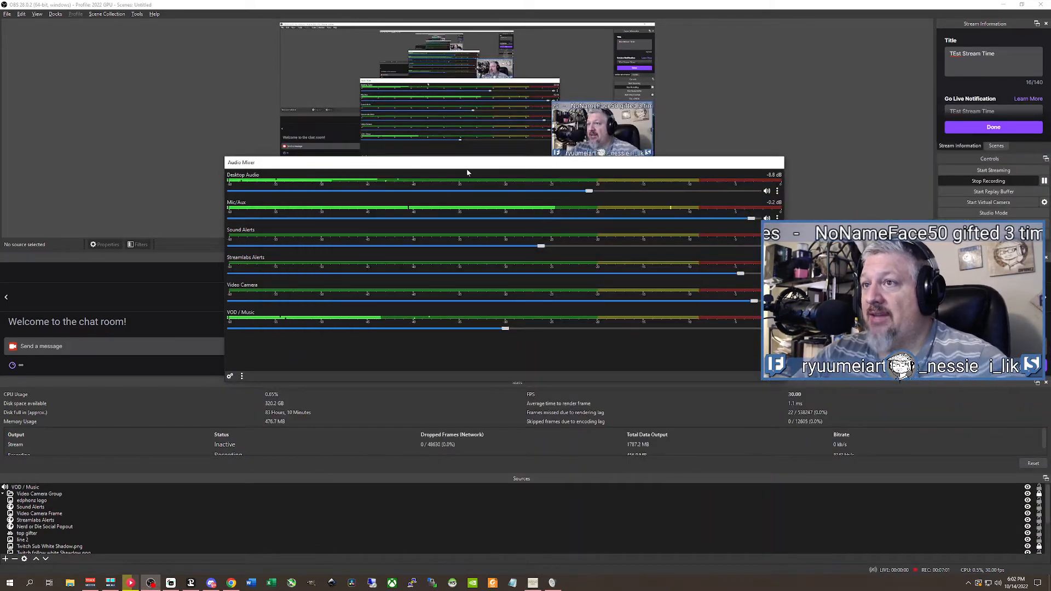
pyautogui.click(776, 190)
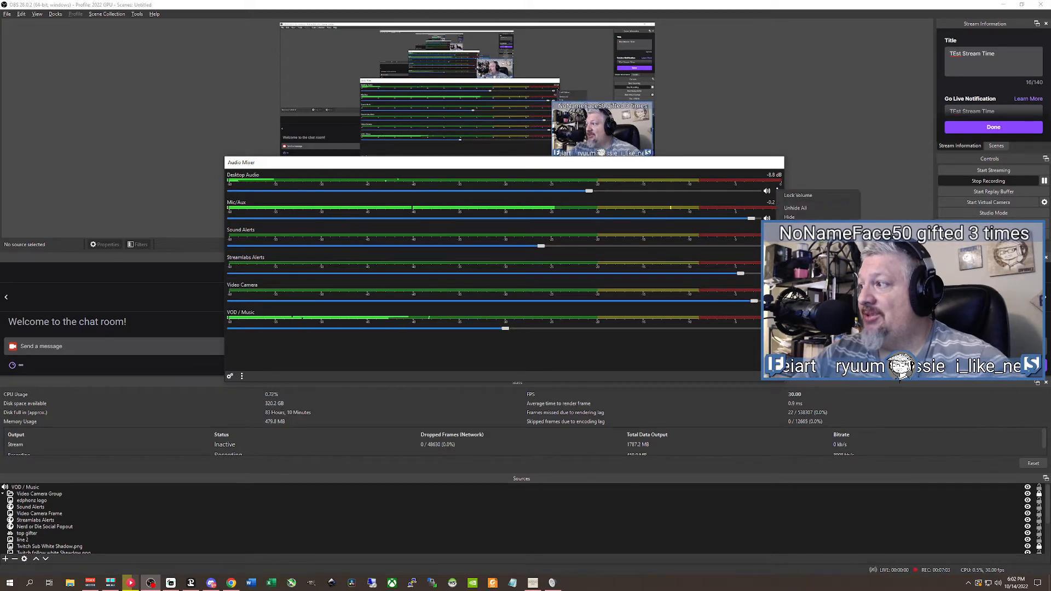
pyautogui.click(799, 240)
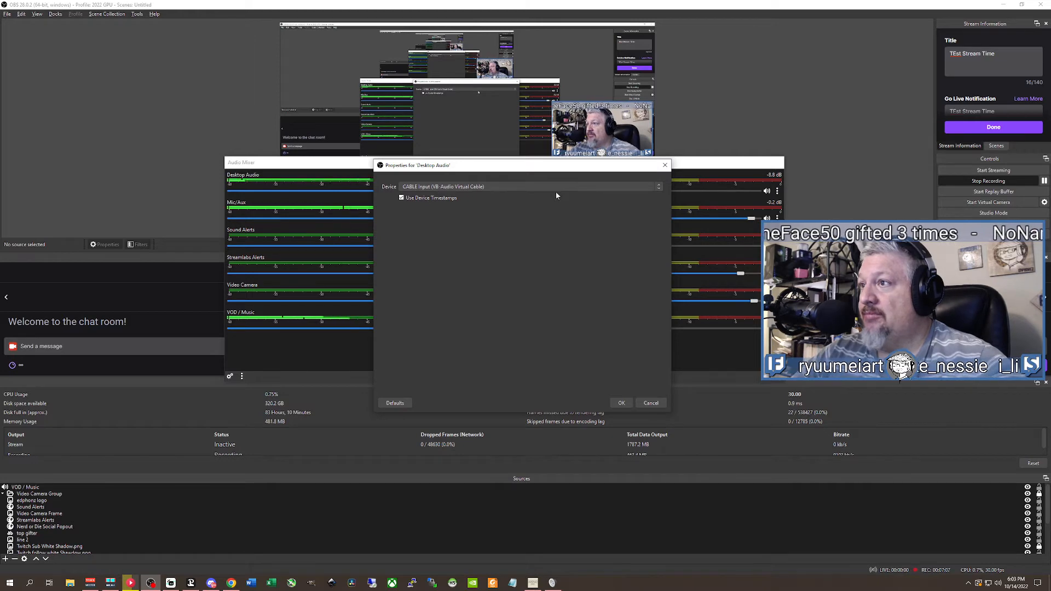
pyautogui.click(664, 165)
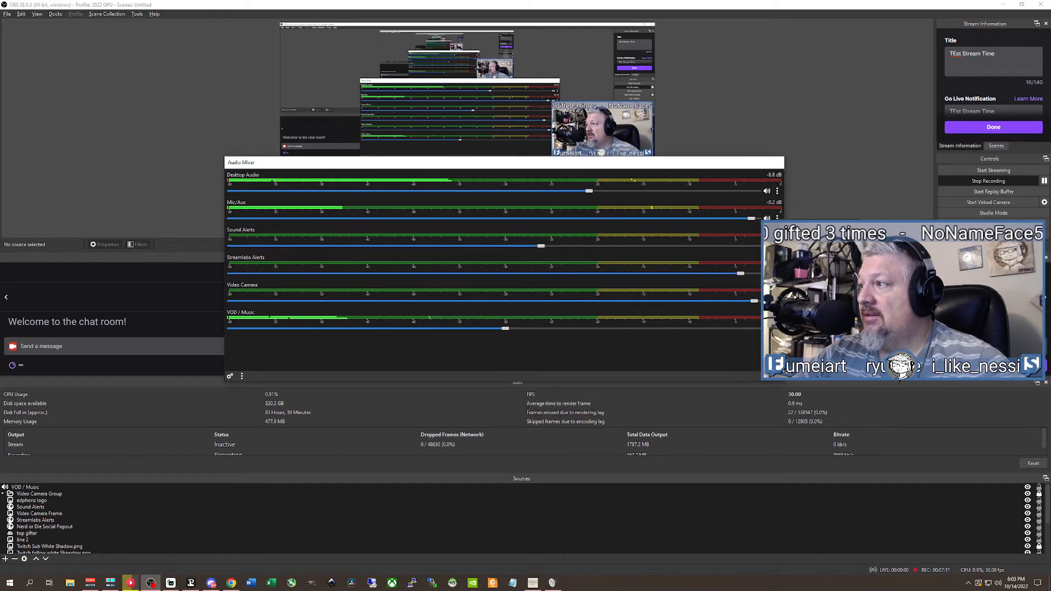
pyautogui.click(800, 313)
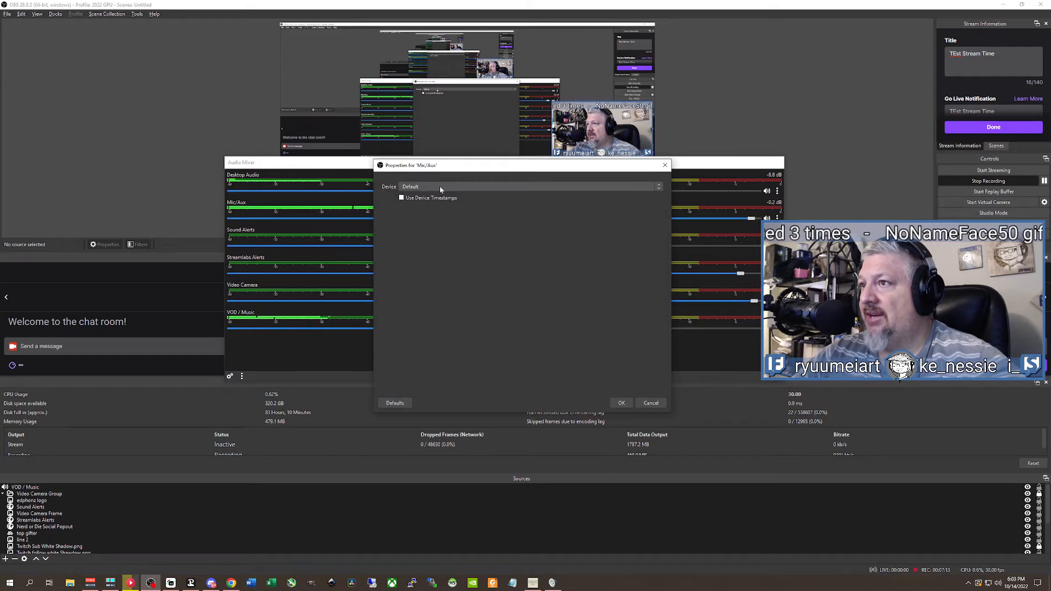
pyautogui.click(651, 403)
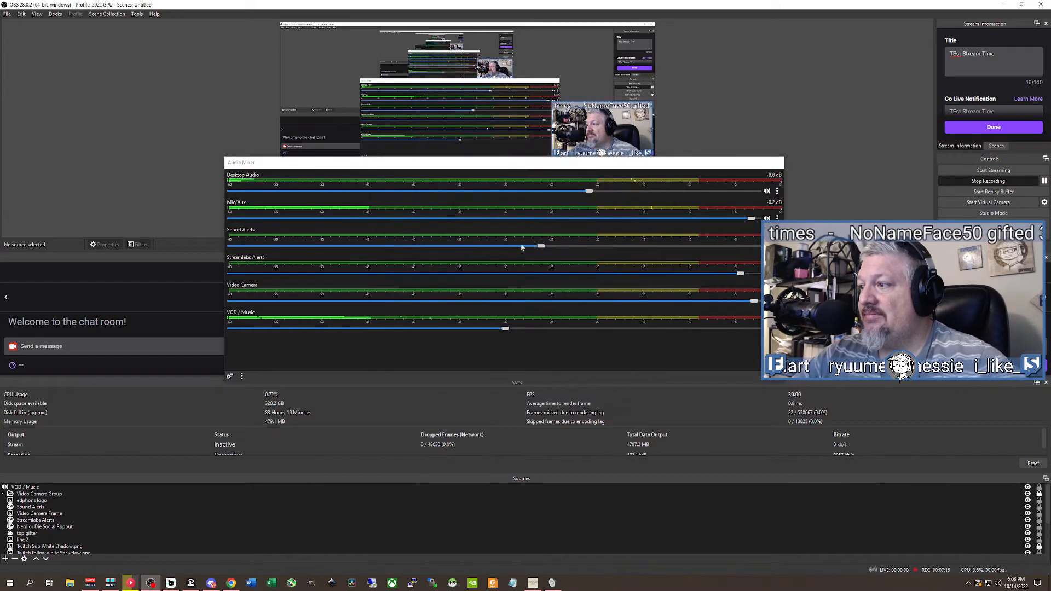
# Switch to the Windows Sound dialog and select VoiceMeeter Aux Output among the recording devices.
pyautogui.hotkey('alt', 'Tab')
pyautogui.click(506, 182)
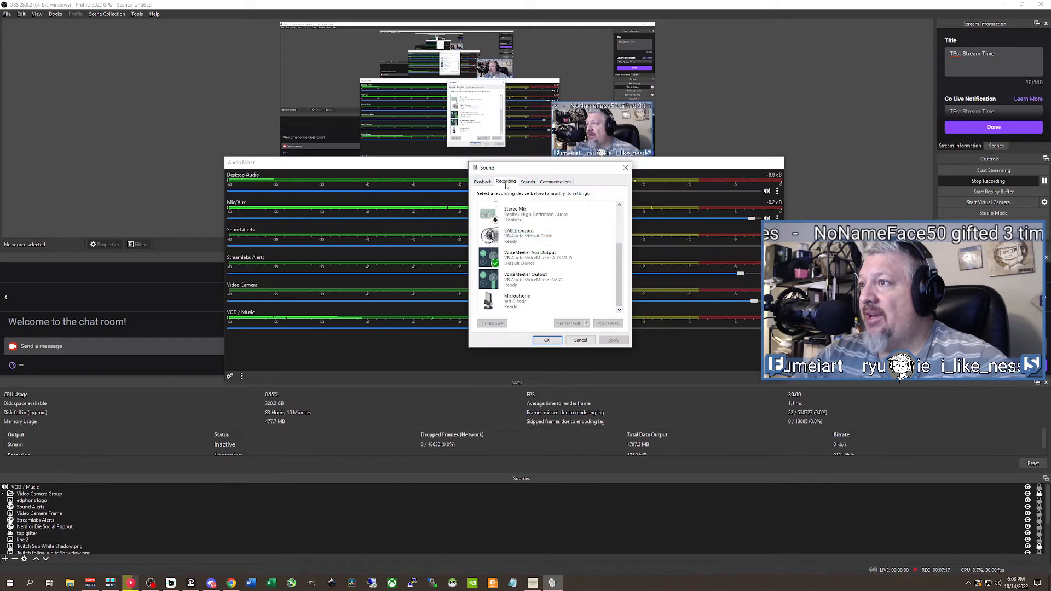
pyautogui.click(512, 258)
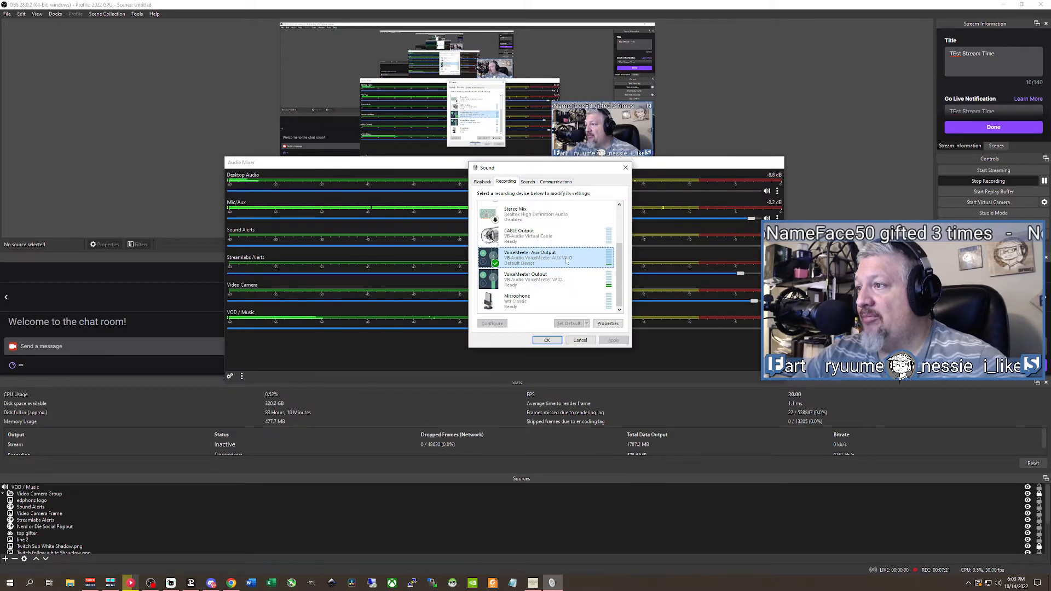
# Return to the OBS audio mixer and lower the Video Camera volume to its minimum.
pyautogui.click(411, 164)
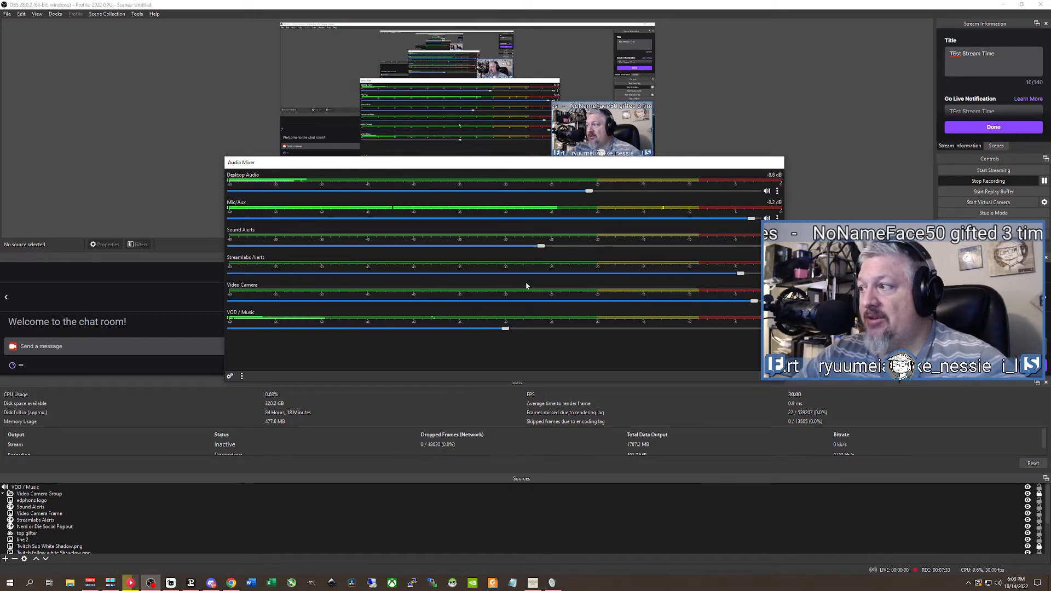
pyautogui.moveTo(754, 301); pyautogui.dragTo(205, 298)
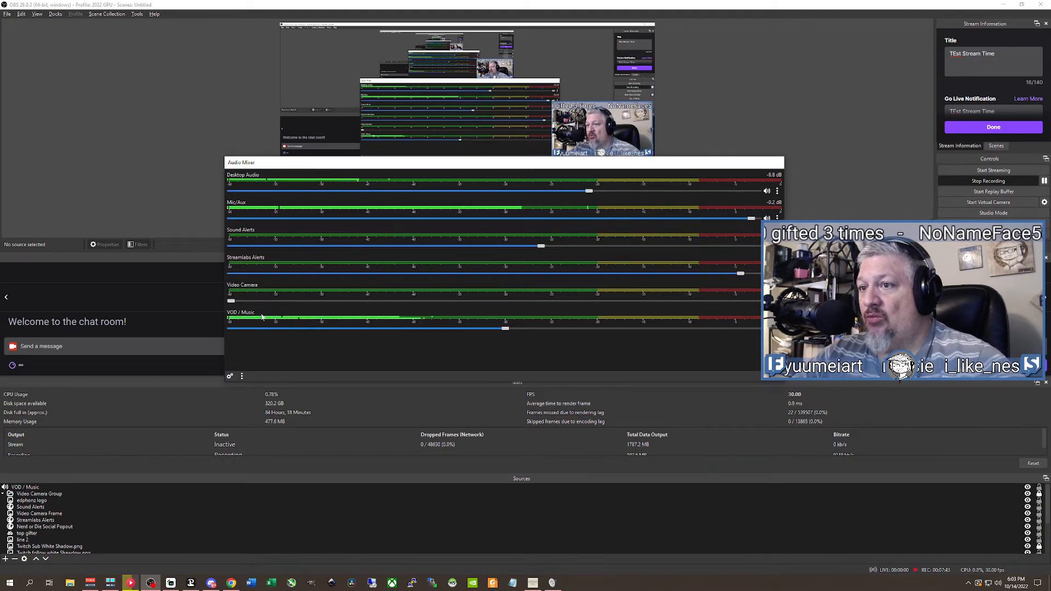
pyautogui.hotkey('alt', 'Tab')
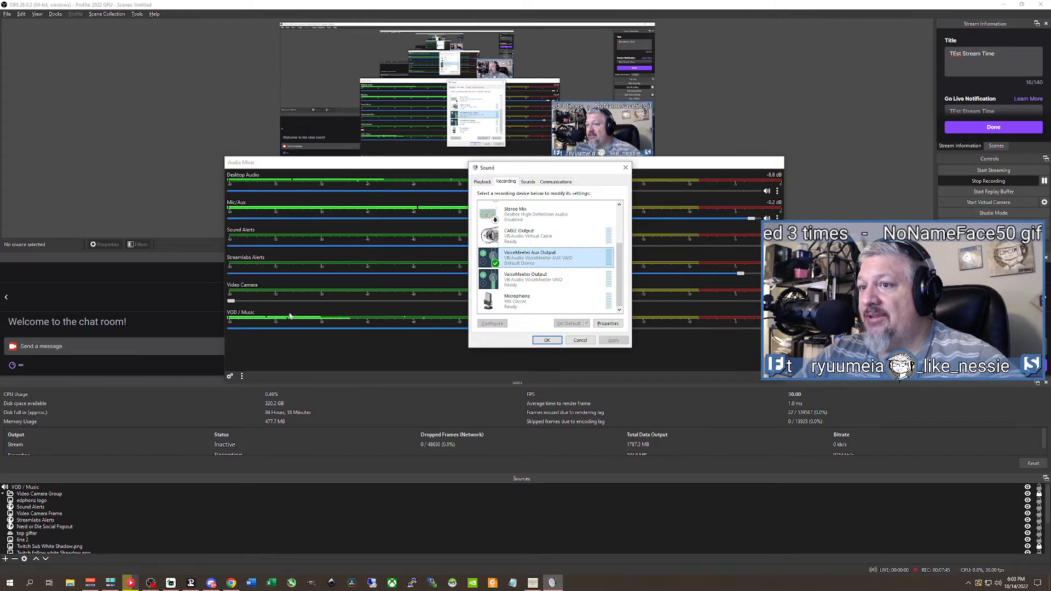
pyautogui.hotkey('alt', 'Tab')
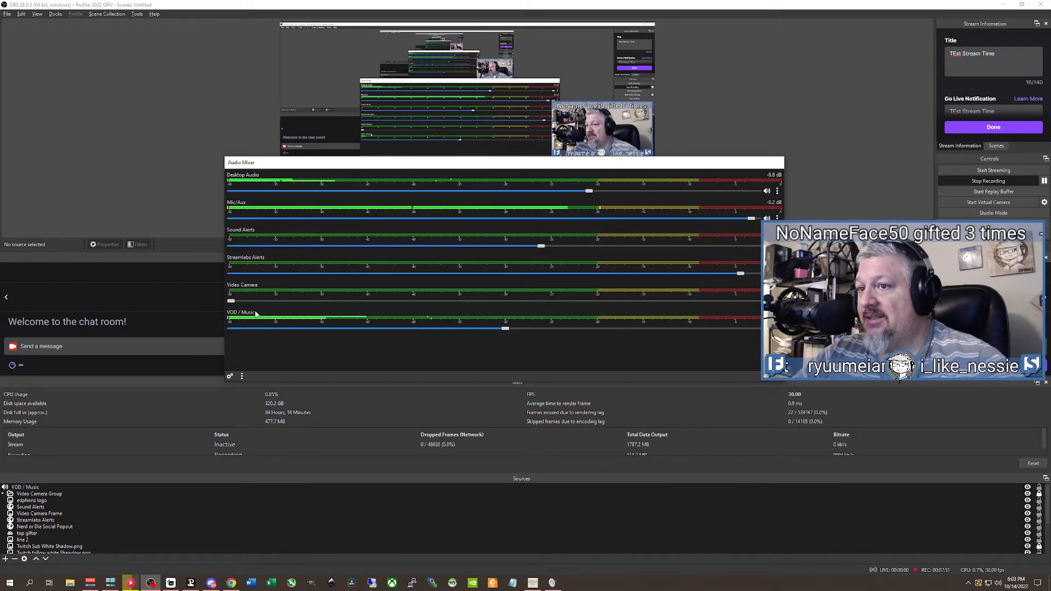
# Examine the track assignments of the VOD / Music source in the Advanced Audio Properties, particularly track 2.
pyautogui.click(776, 328)
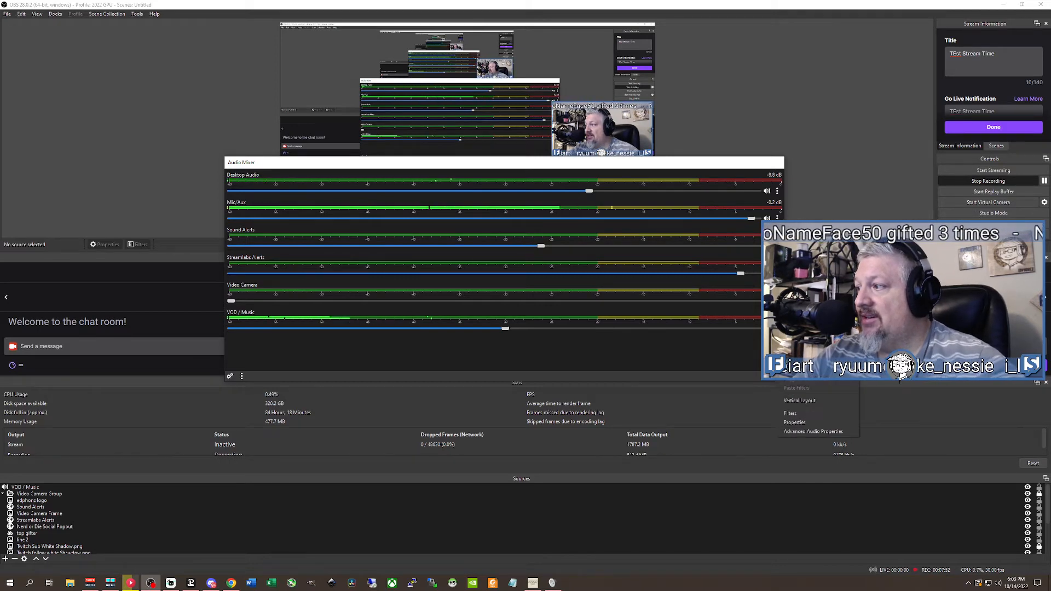
pyautogui.click(813, 432)
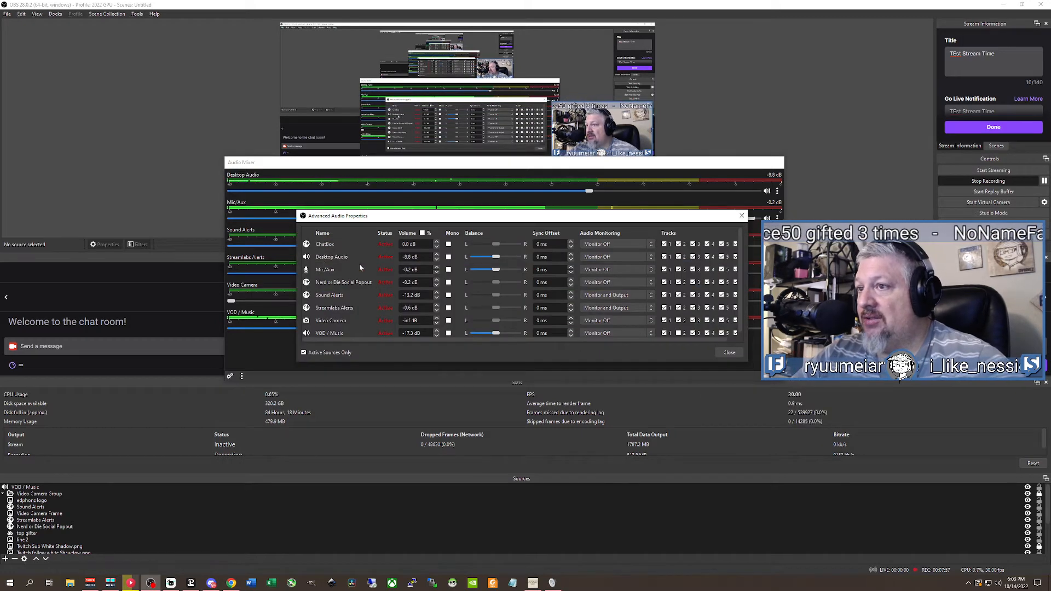
pyautogui.scroll(-1, 331, 327)
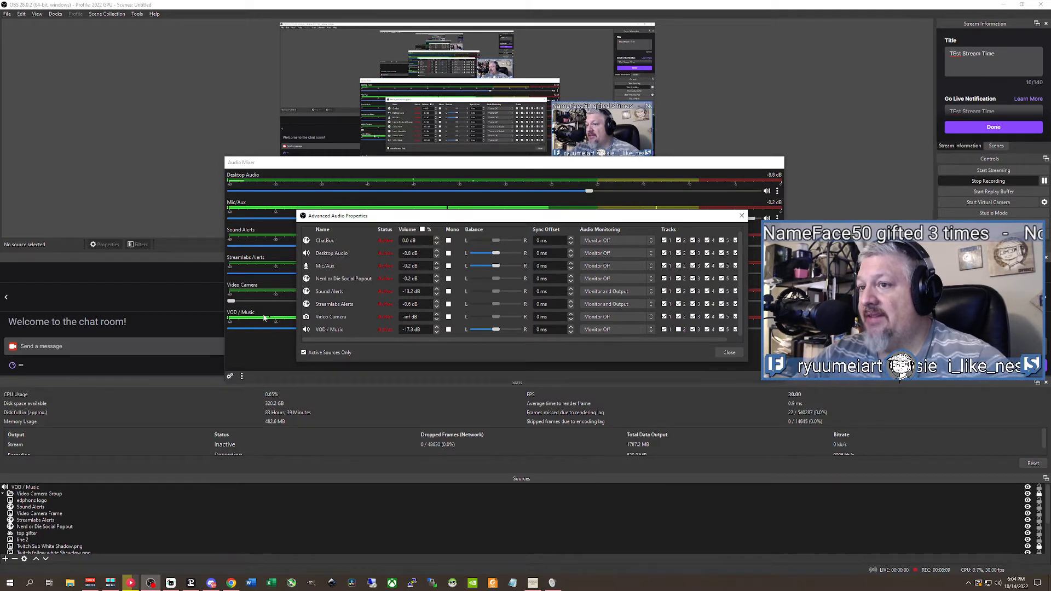
pyautogui.scroll(1, 679, 318)
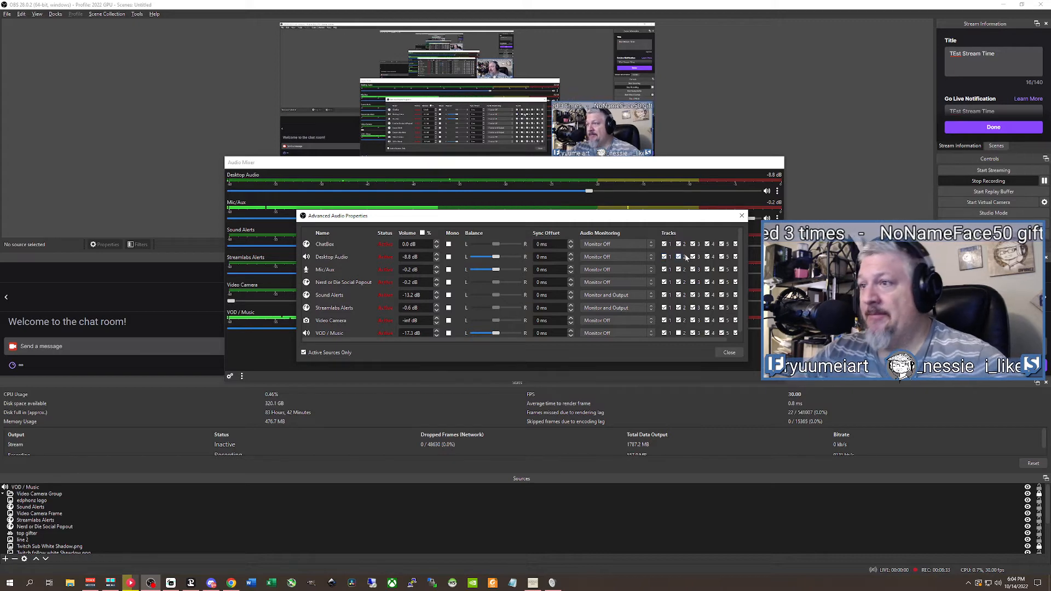
pyautogui.scroll(-1, 669, 293)
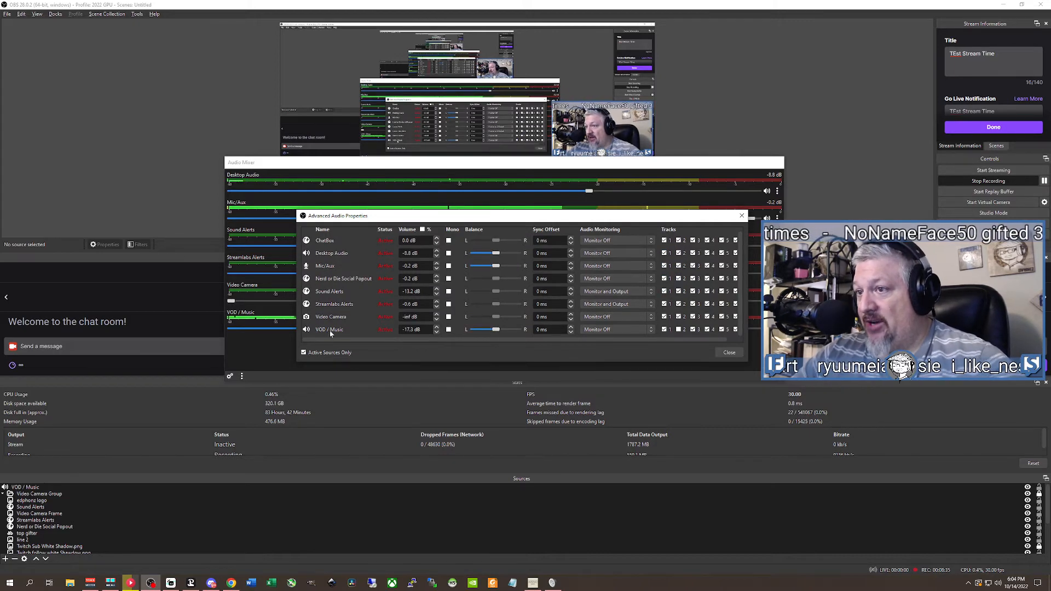
pyautogui.click(679, 330)
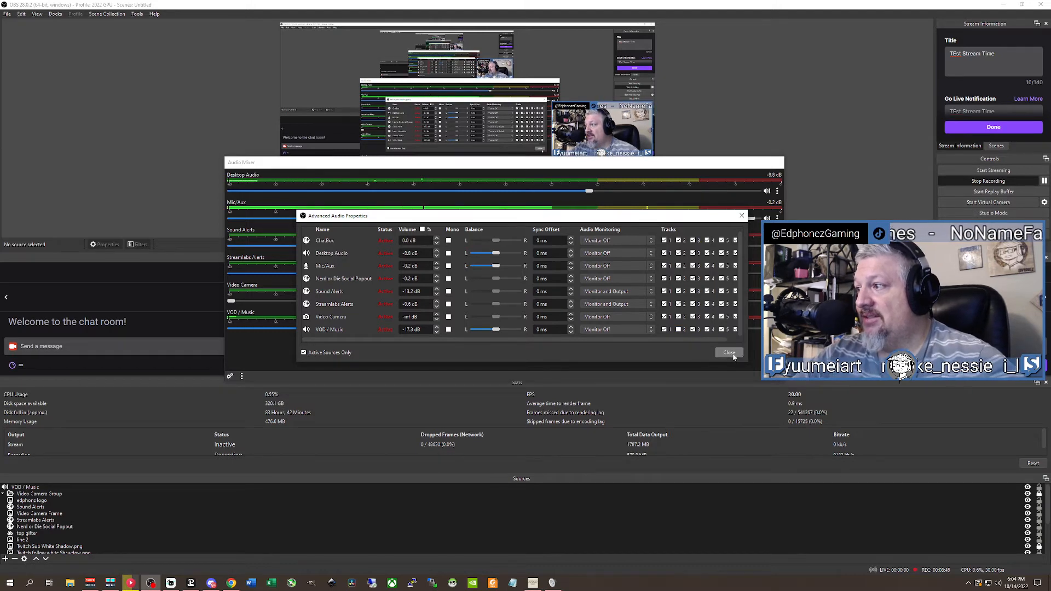
pyautogui.click(729, 353)
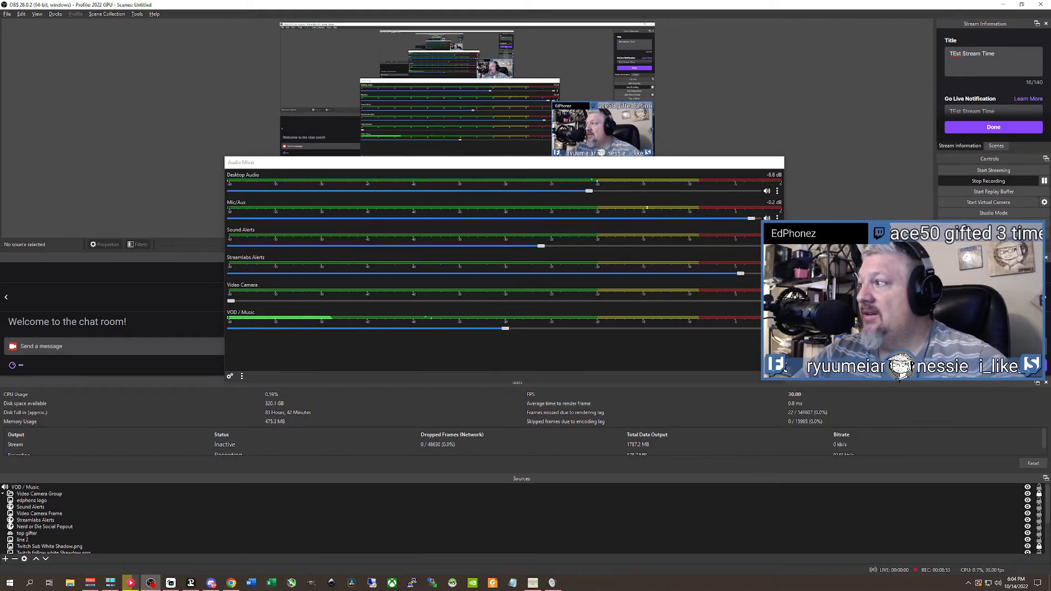
# Switch to Anno 1800, pause the game and return to OBS.
pyautogui.hotkey('alt', 'Tab')
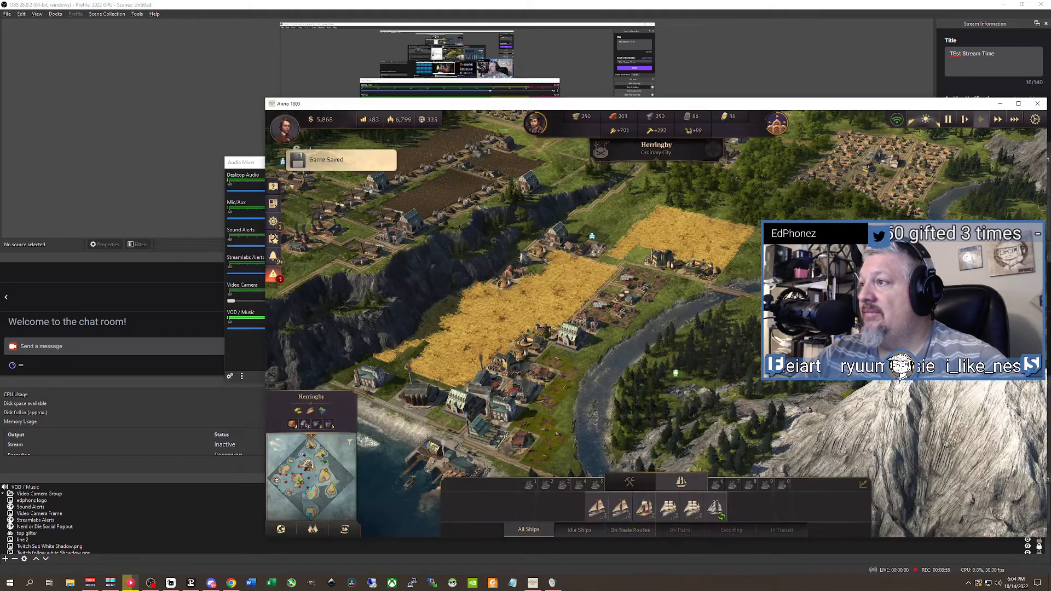
pyautogui.press('Escape')
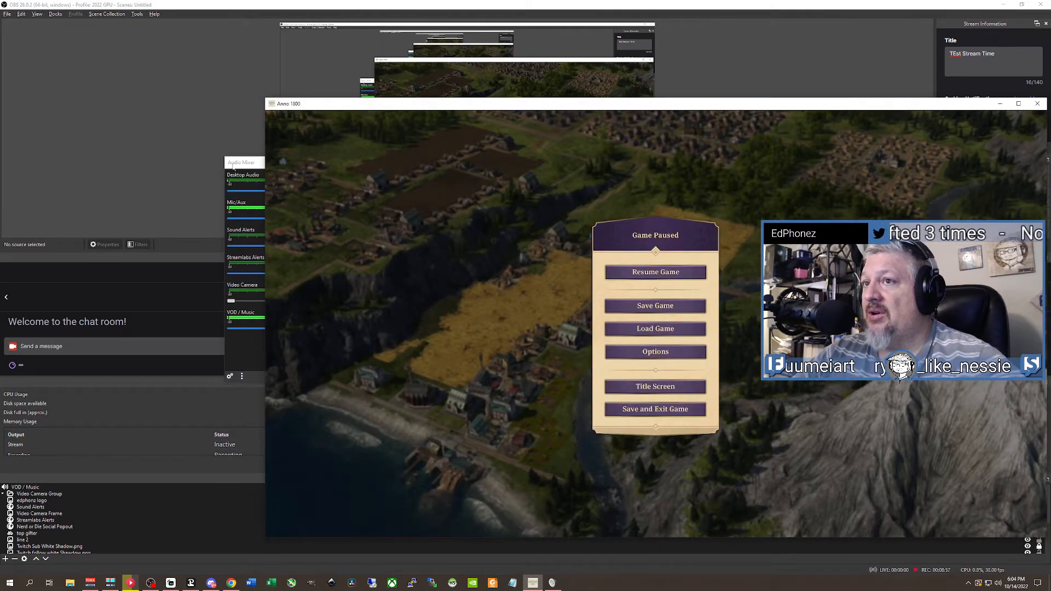
pyautogui.hotkey('alt', 'Tab')
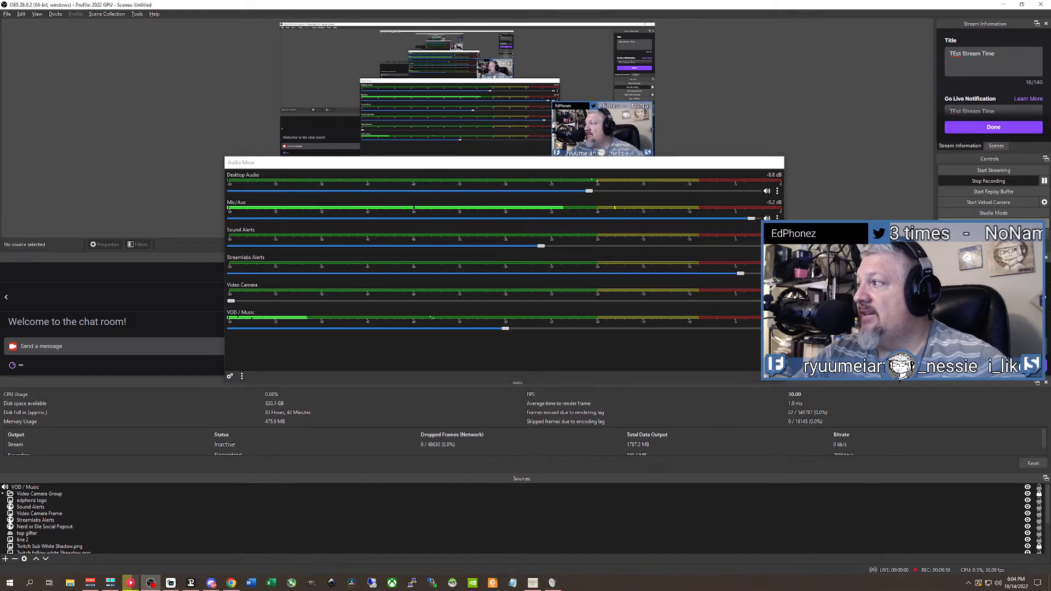
# Examine the Audio Track and Twitch VOD Track selections in the OBS streaming output settings, leaving the settings unchanged.
pyautogui.click(993, 224)
pyautogui.click(350, 170)
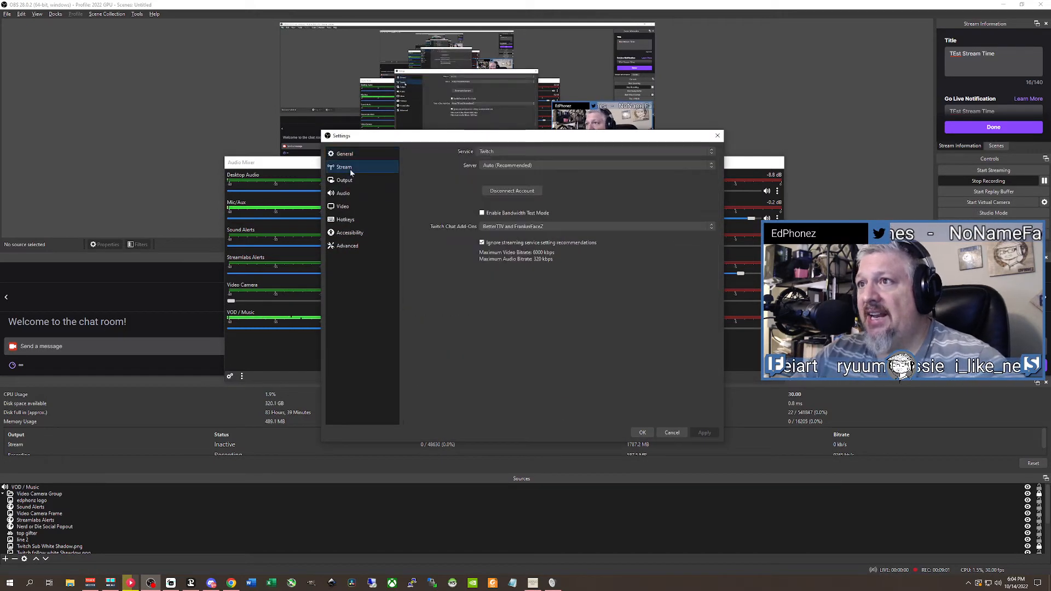
pyautogui.click(346, 181)
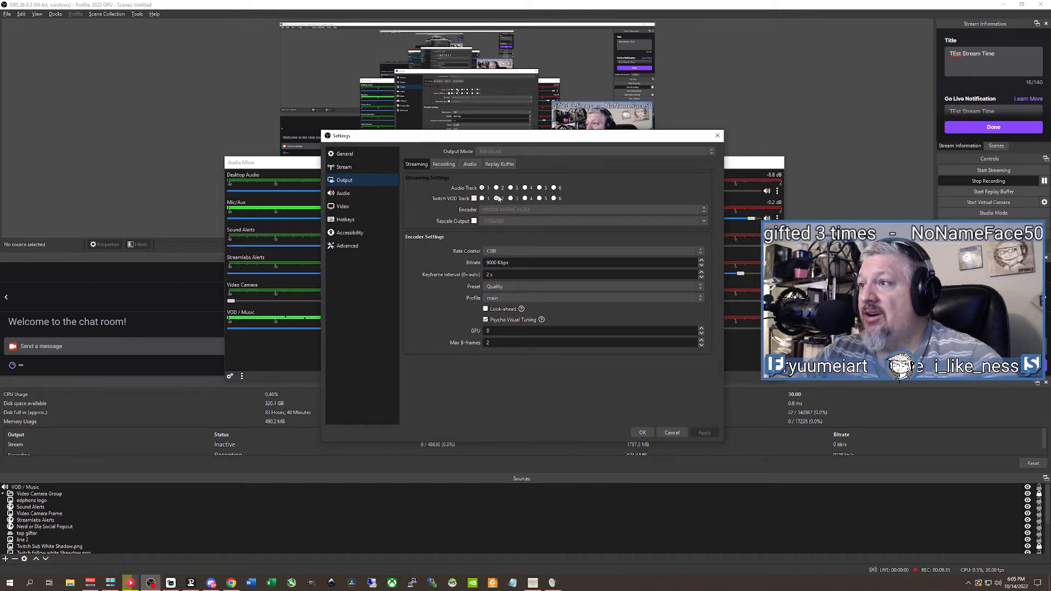
pyautogui.click(670, 432)
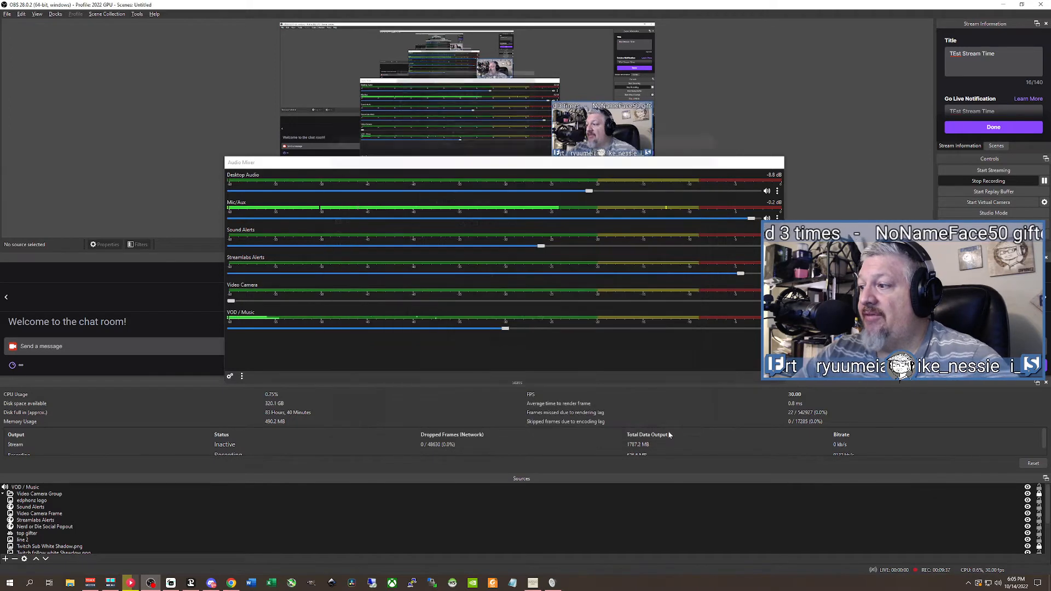
# Check the VOD / Music track boxes against the other sources in the Advanced Audio Properties again.
pyautogui.click(778, 328)
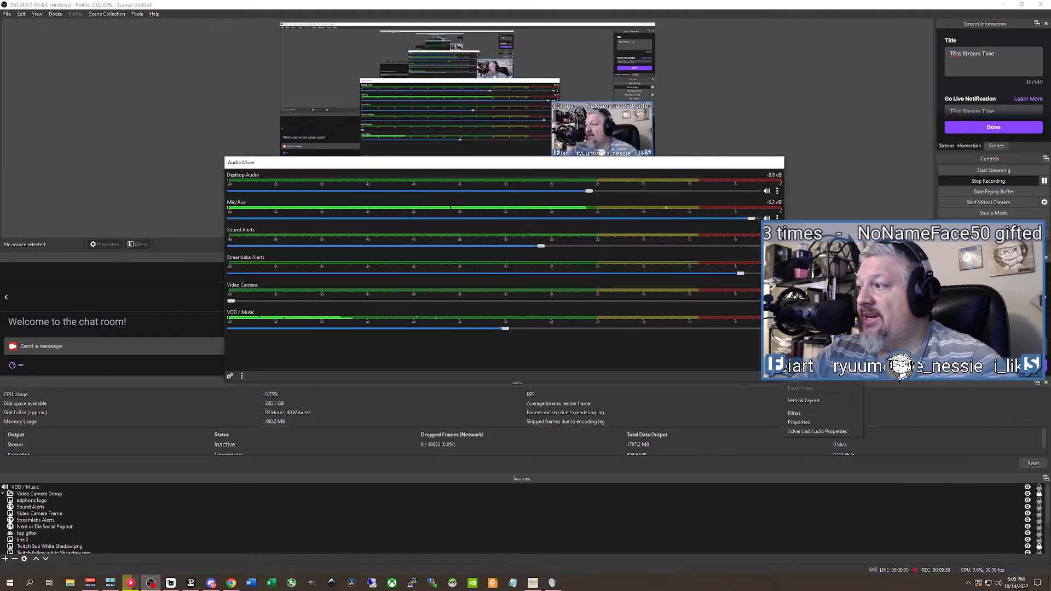
pyautogui.click(817, 431)
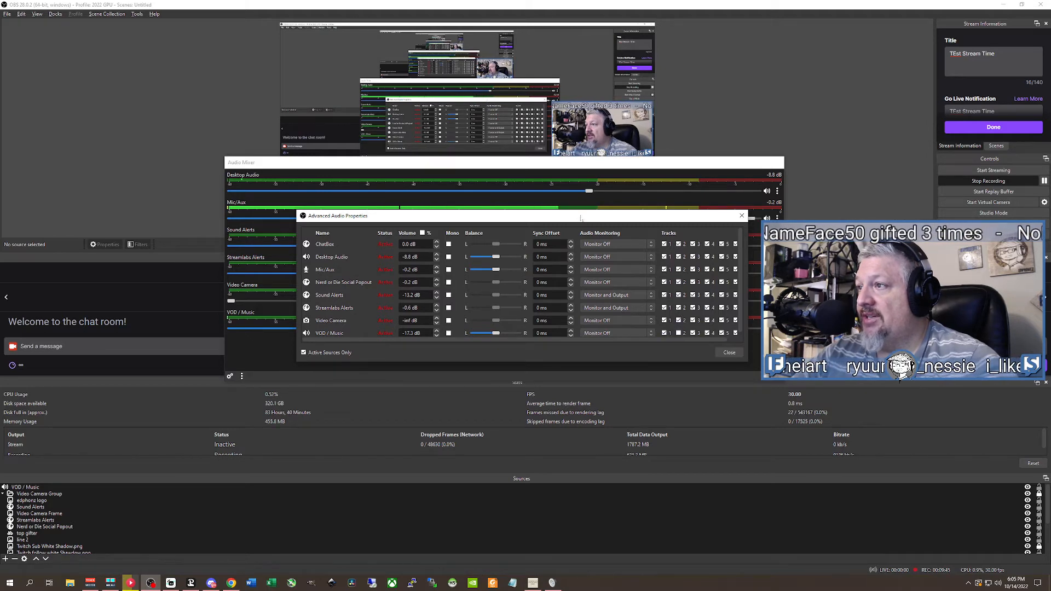
pyautogui.moveTo(569, 216); pyautogui.dragTo(569, 176)
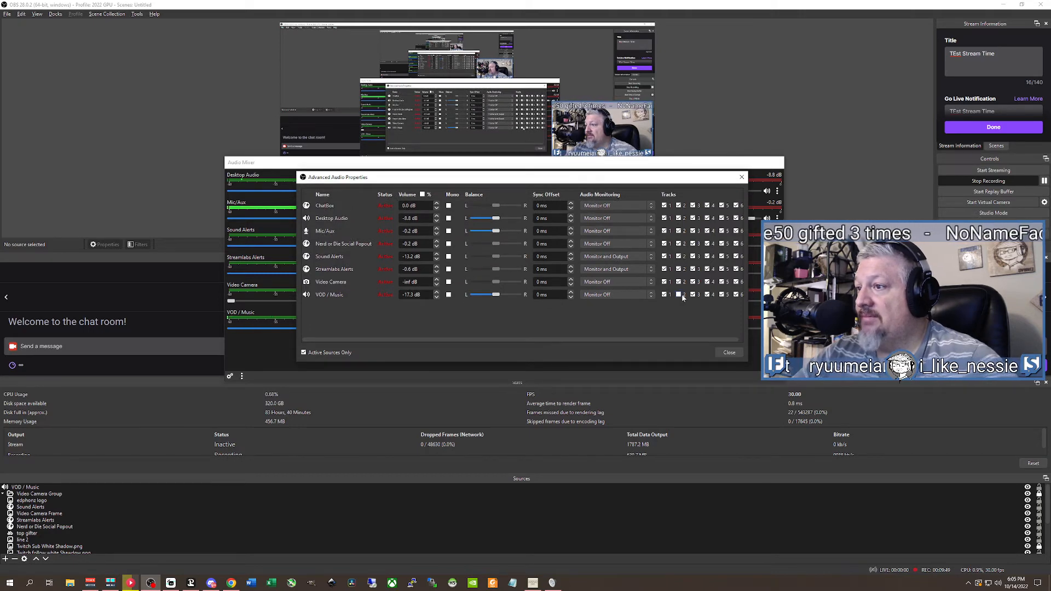
pyautogui.click(729, 353)
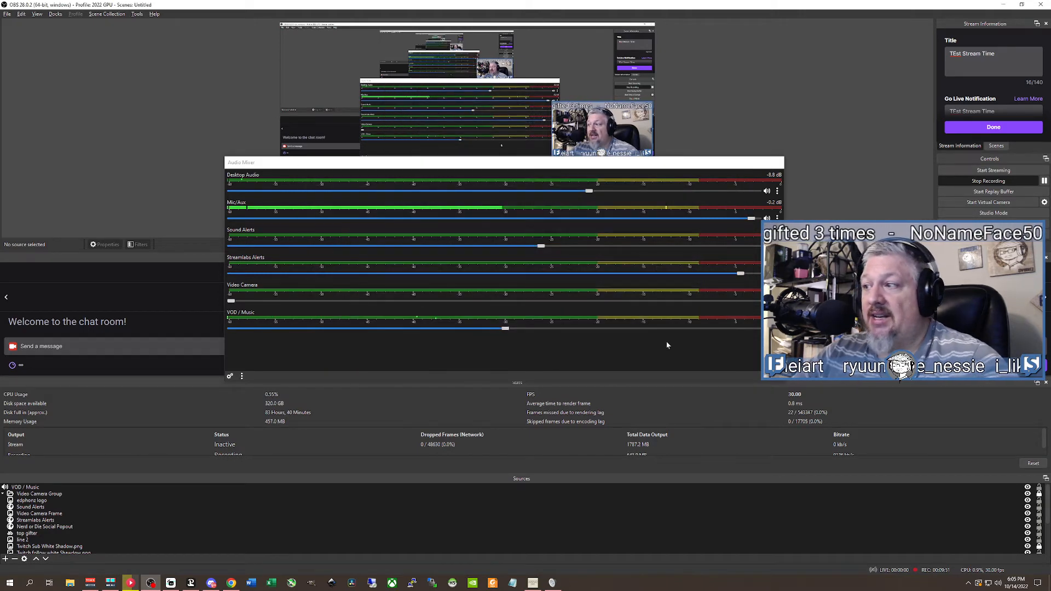
# Check the device assigned in the properties of the VOD / Music source.
pyautogui.click(777, 328)
pyautogui.click(792, 418)
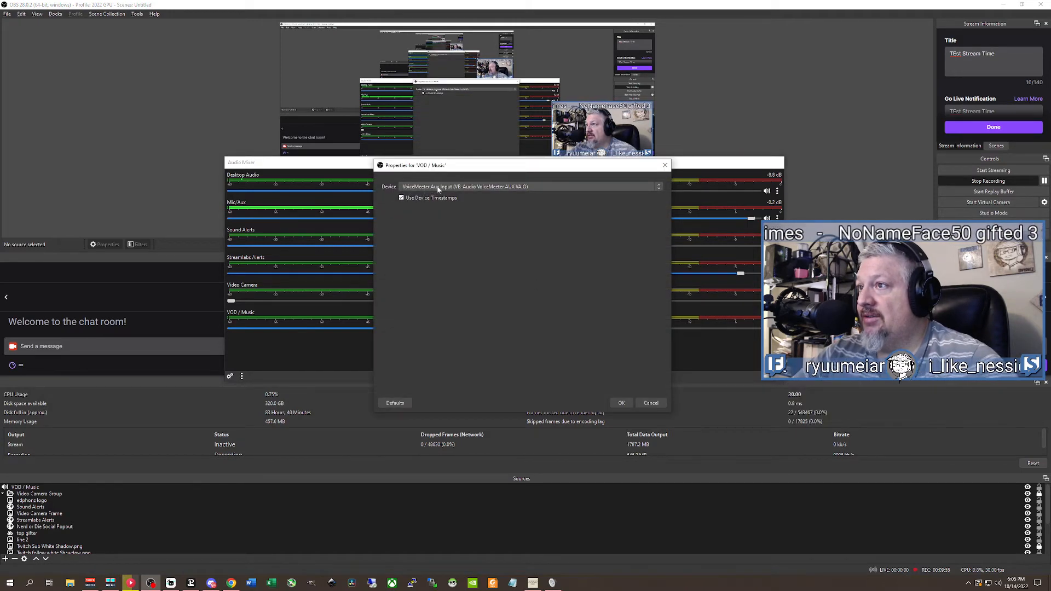
pyautogui.click(650, 404)
# Bring VoiceMeeter to the front and reset the Sound Out Virt 1 fader gain to 0 dB.
pyautogui.hotkey('alt', 'Tab')
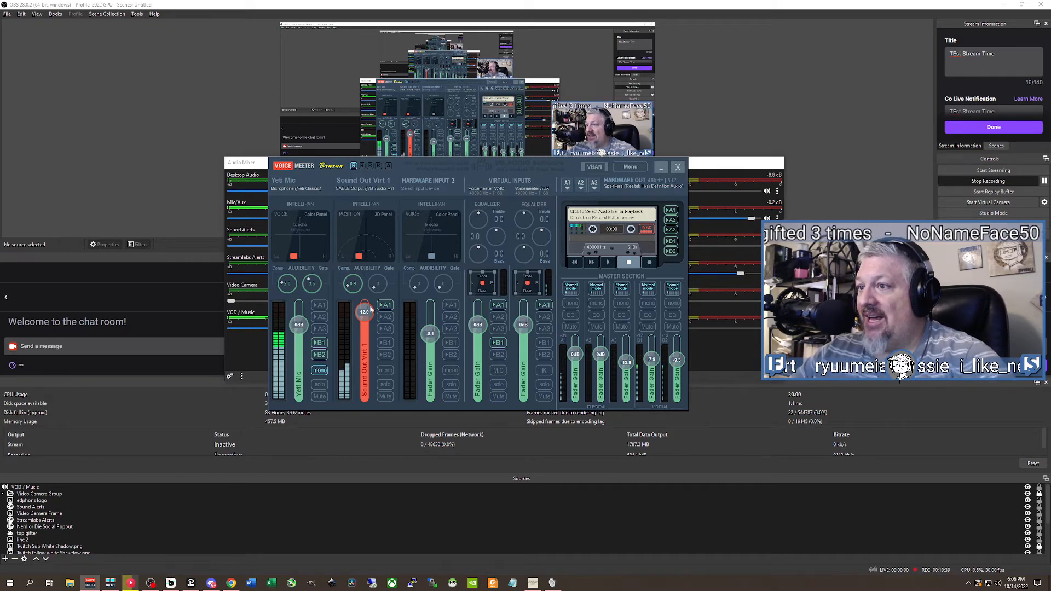
pyautogui.click(546, 306)
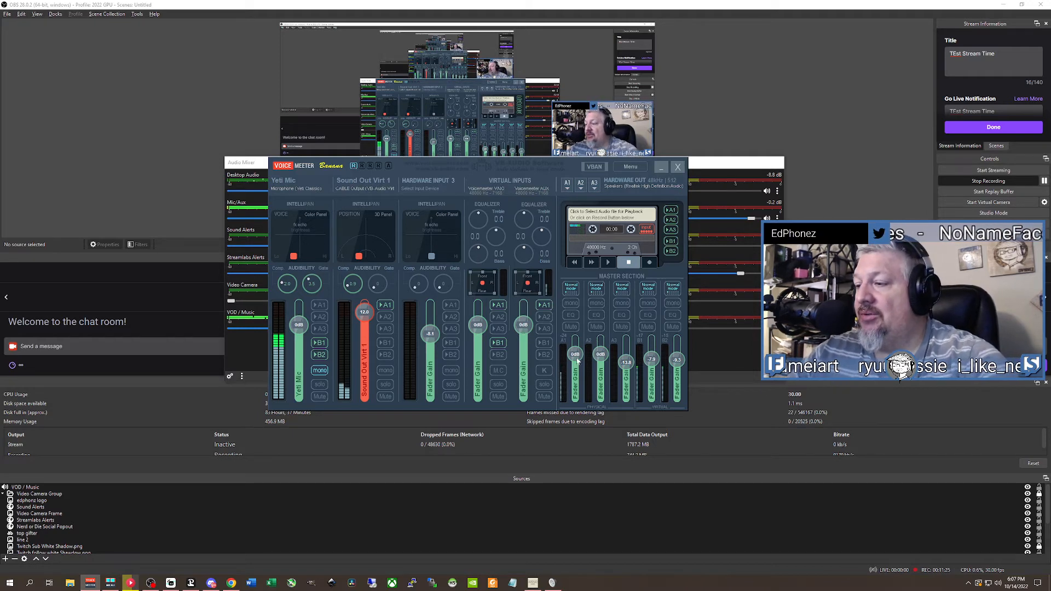
pyautogui.doubleClick(366, 313)
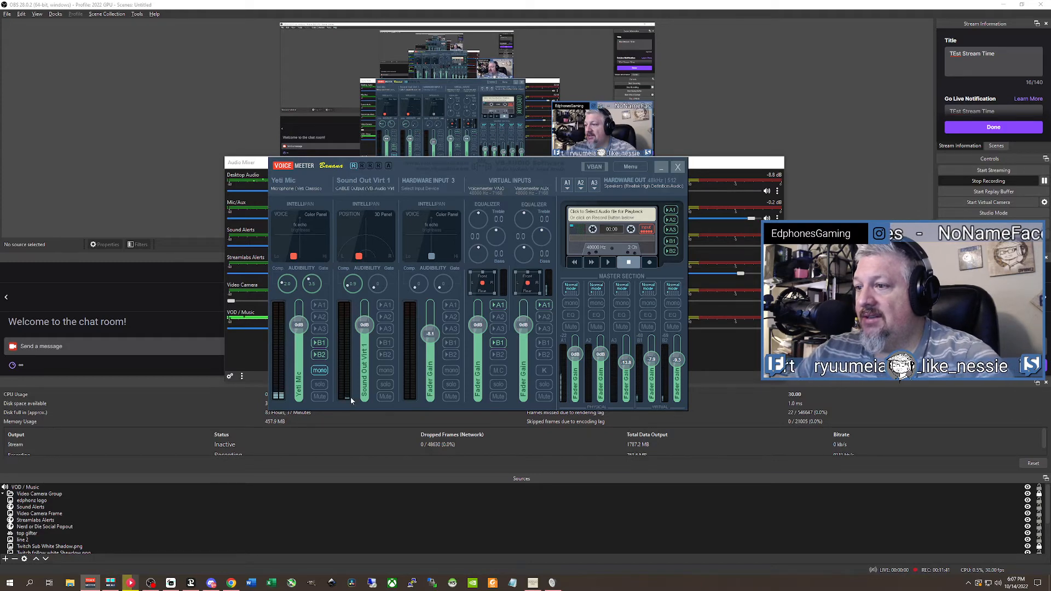
# Switch to Anno 1800, resume the paused game and bring the farms beside the river into closer view.
pyautogui.hotkey('alt', 'Tab')
pyautogui.hotkey('alt', 'Tab')
pyautogui.hotkey('alt', 'Tab')
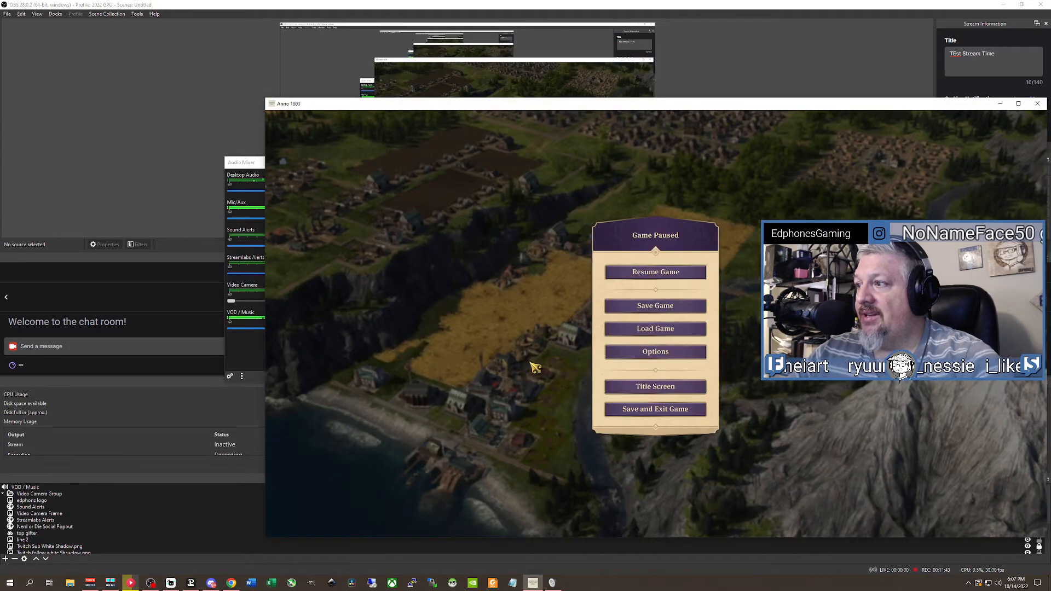
pyautogui.press('Escape')
pyautogui.scroll(5, 602, 399)
pyautogui.scroll(3, 602, 398)
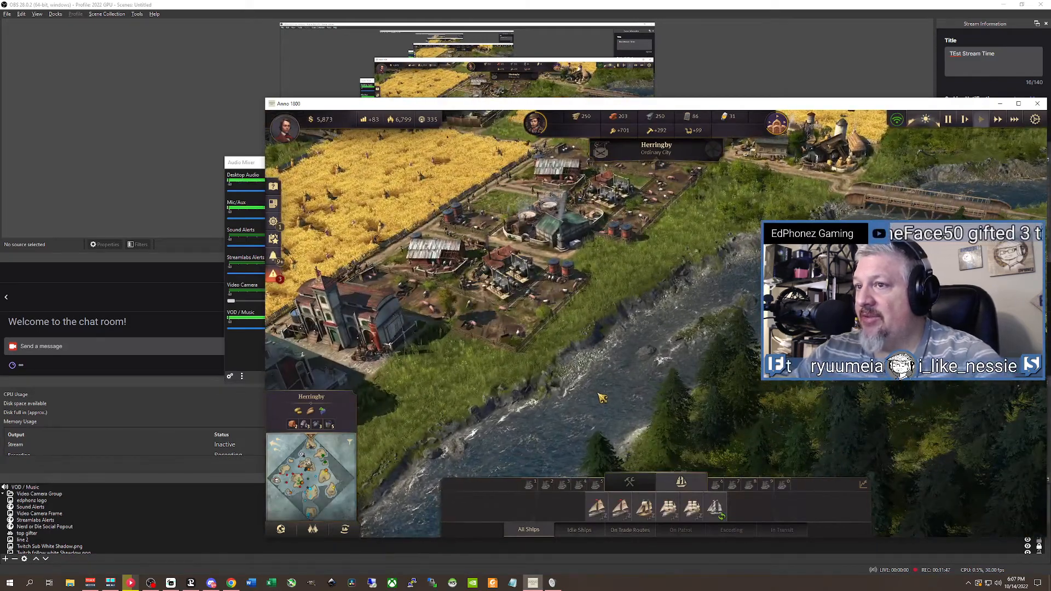
pyautogui.scroll(-3, 602, 398)
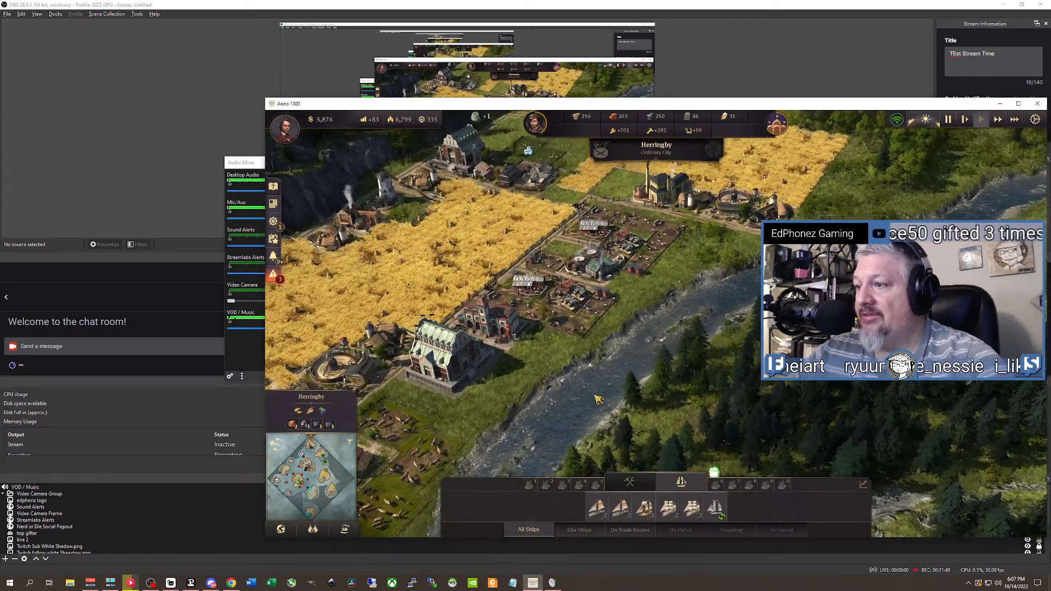
# Alternate between VoiceMeeter and the running game, zooming in on the river, to compare the Sound Out Virt 1 level.
pyautogui.hotkey('alt', 'Tab')
pyautogui.hotkey('alt', 'Tab')
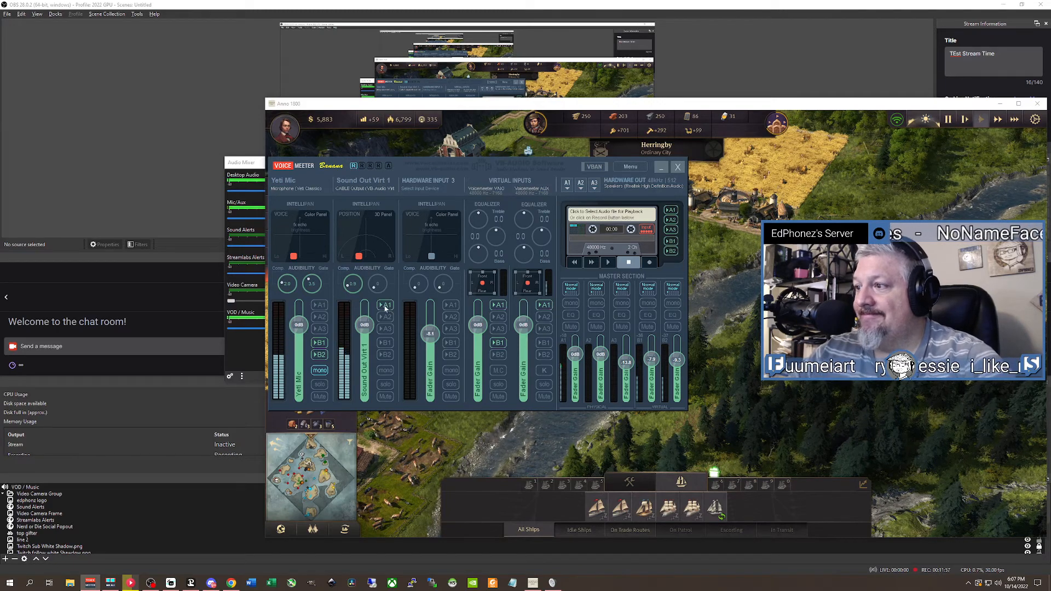
pyautogui.hotkey('alt', 'Tab')
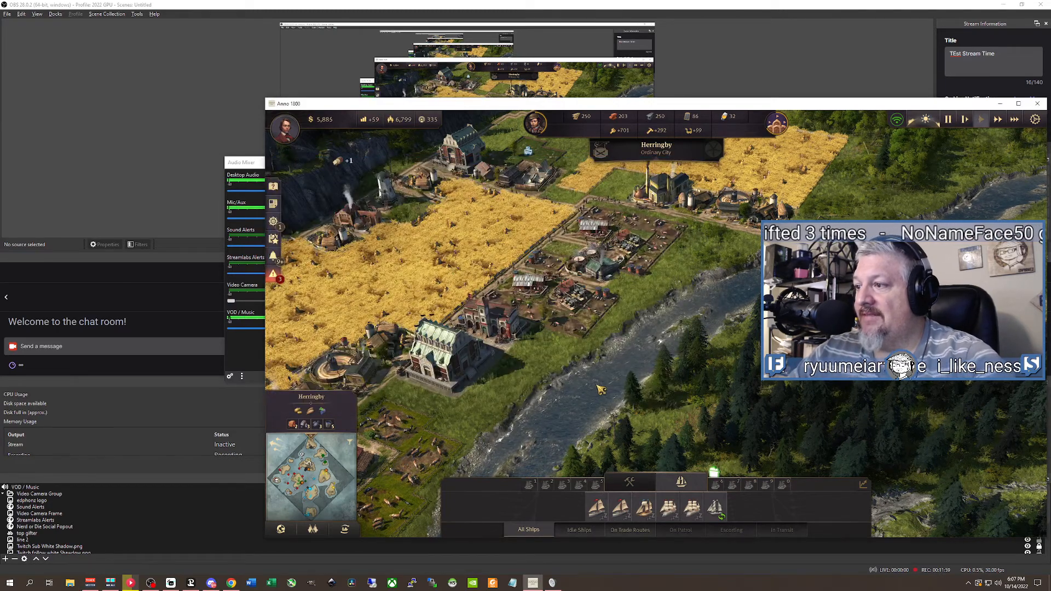
pyautogui.scroll(5, 597, 386)
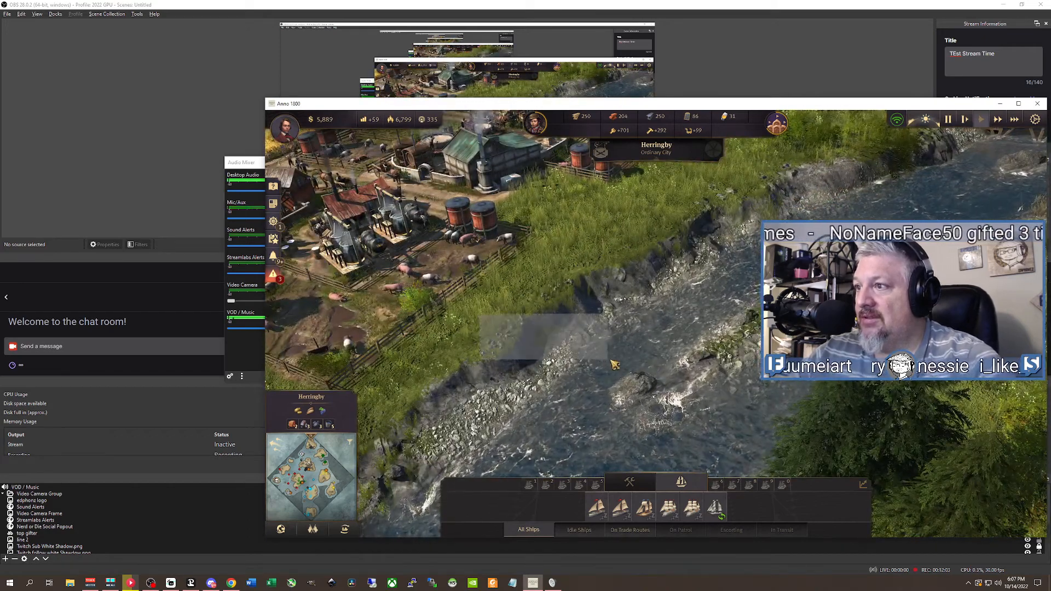
pyautogui.hotkey('alt', 'Tab')
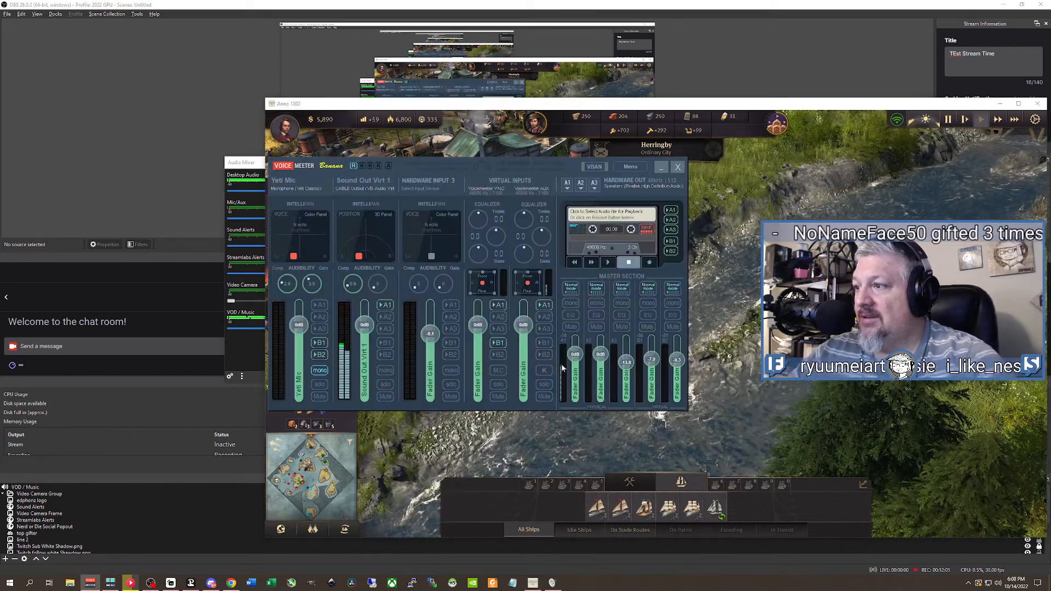
pyautogui.hotkey('alt', 'Tab')
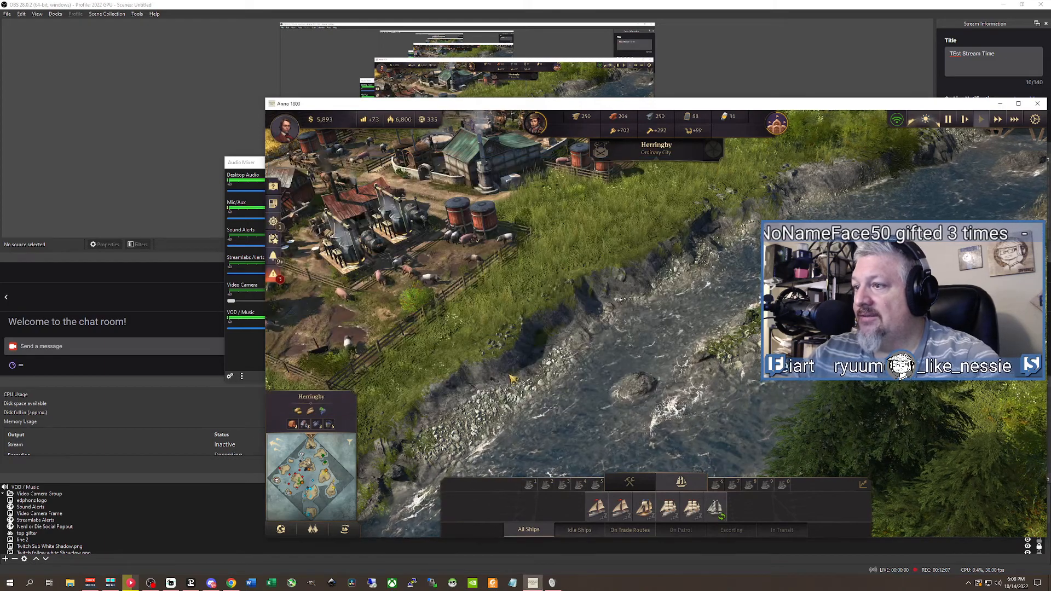
pyautogui.scroll(-5, 513, 378)
# Bring VoiceMeeter back over the game and toggle the A1 output of the Voicemeeter AUX virtual input.
pyautogui.hotkey('alt', 'Tab')
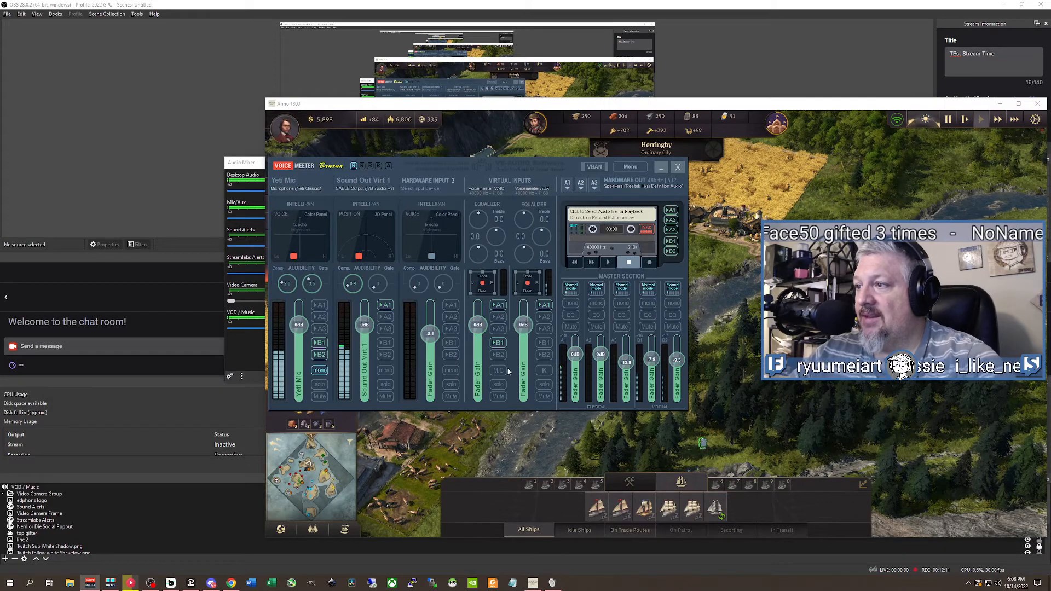
pyautogui.click(545, 305)
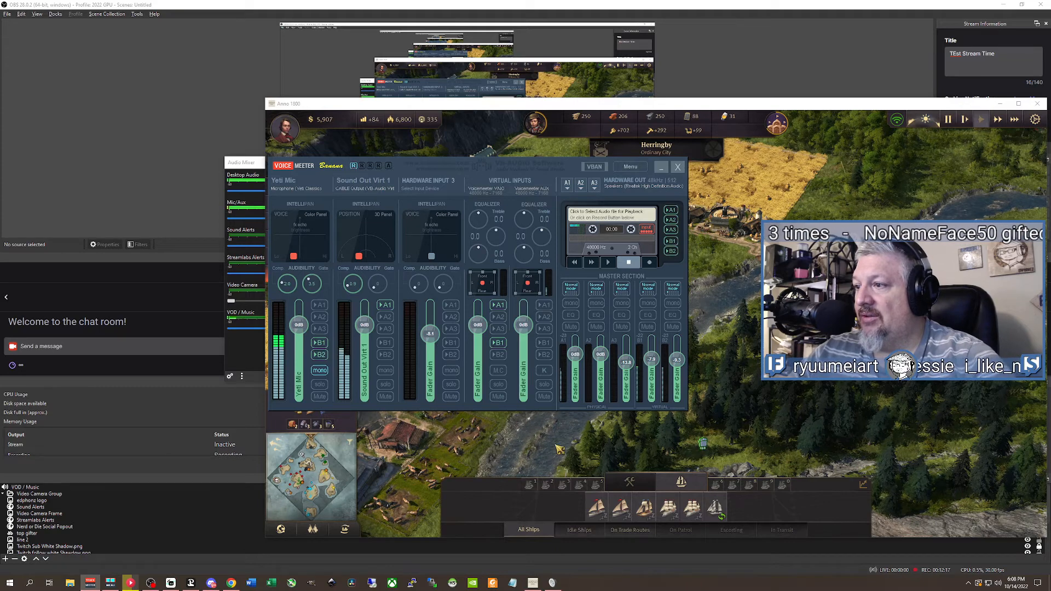
# Pause Anno 1800, return to VoiceMeeter and turn on the A1 output of the Voicemeeter AUX virtual input.
pyautogui.click(593, 445)
pyautogui.press('Escape')
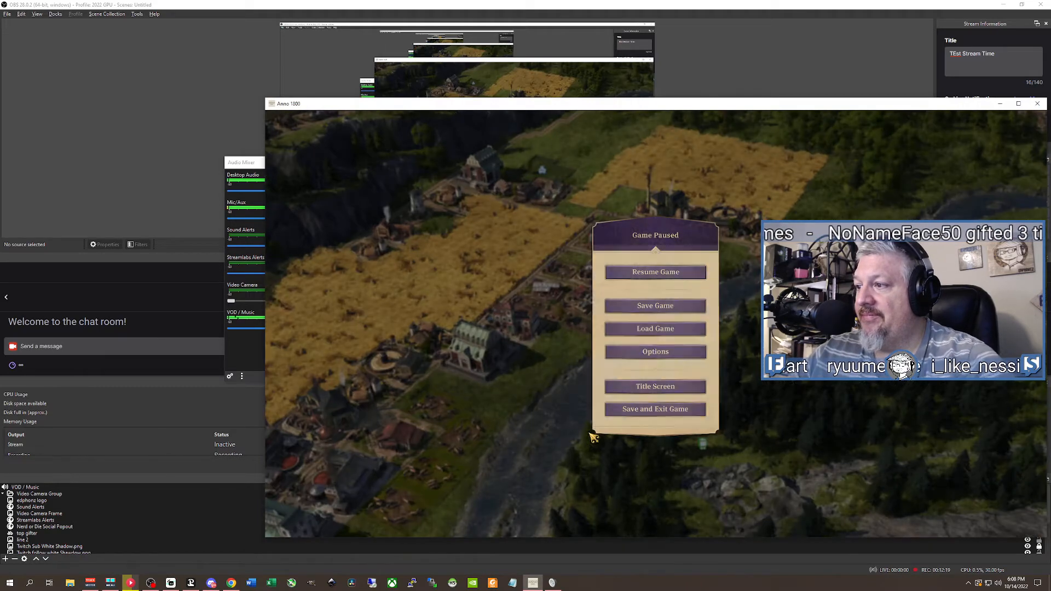
pyautogui.hotkey('alt', 'Tab')
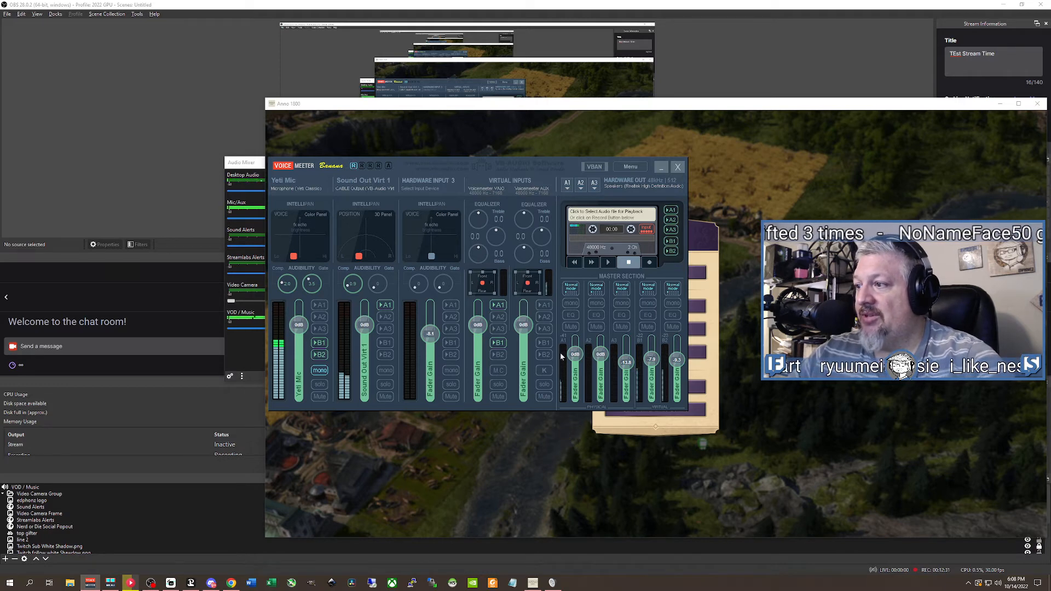
pyautogui.click(543, 305)
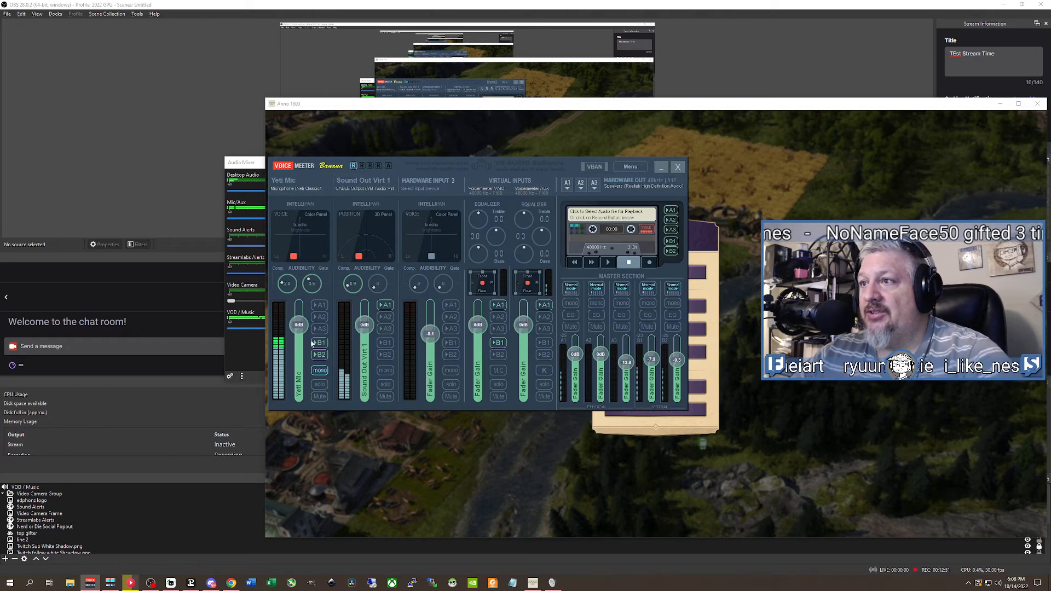
# Switch to the Windows Sound dialog and review the recording devices, including CABLE Output, VoiceMeeter Aux Output and VoiceMeeter Output.
pyautogui.hotkey('alt', 'Tab')
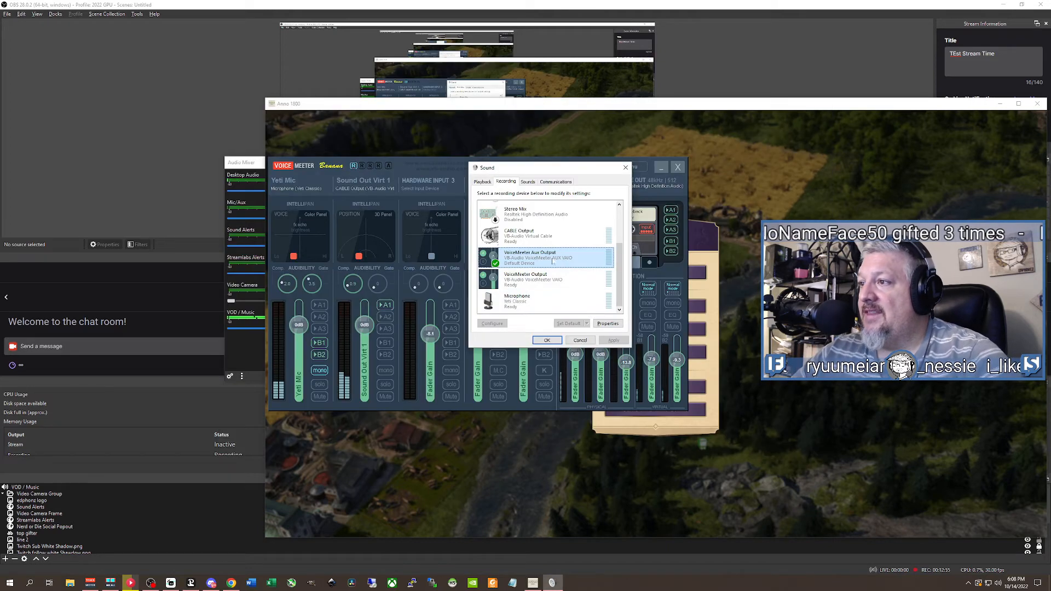
pyautogui.scroll(3, 541, 280)
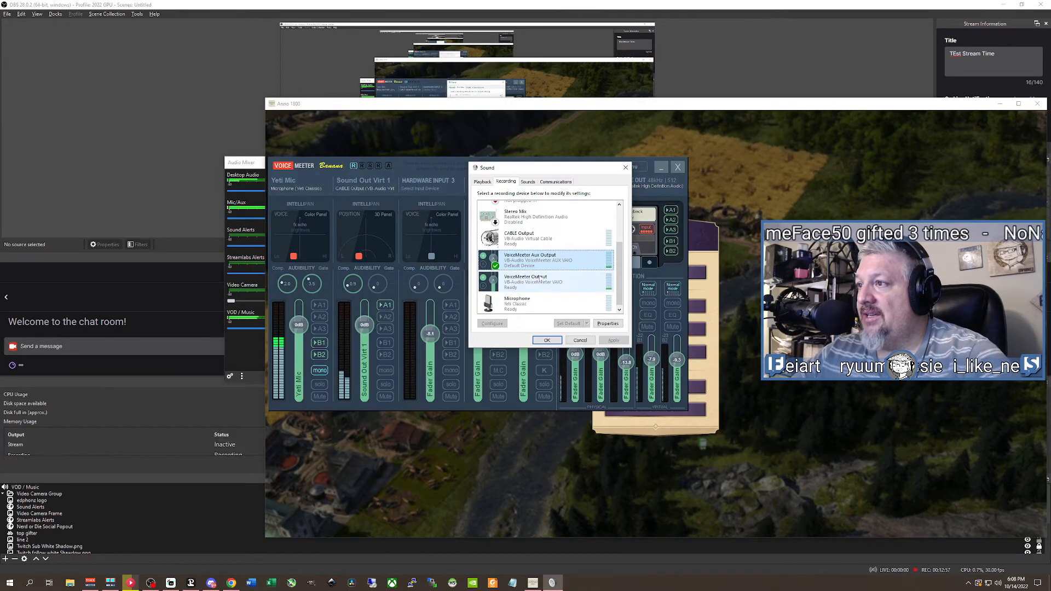
pyautogui.click(541, 290)
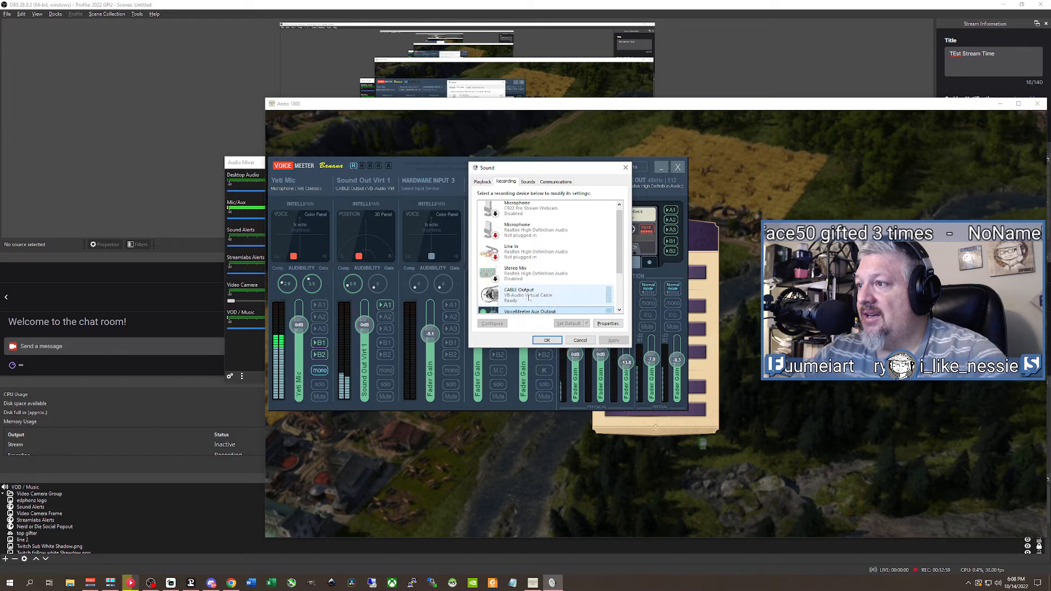
pyautogui.scroll(-1, 547, 287)
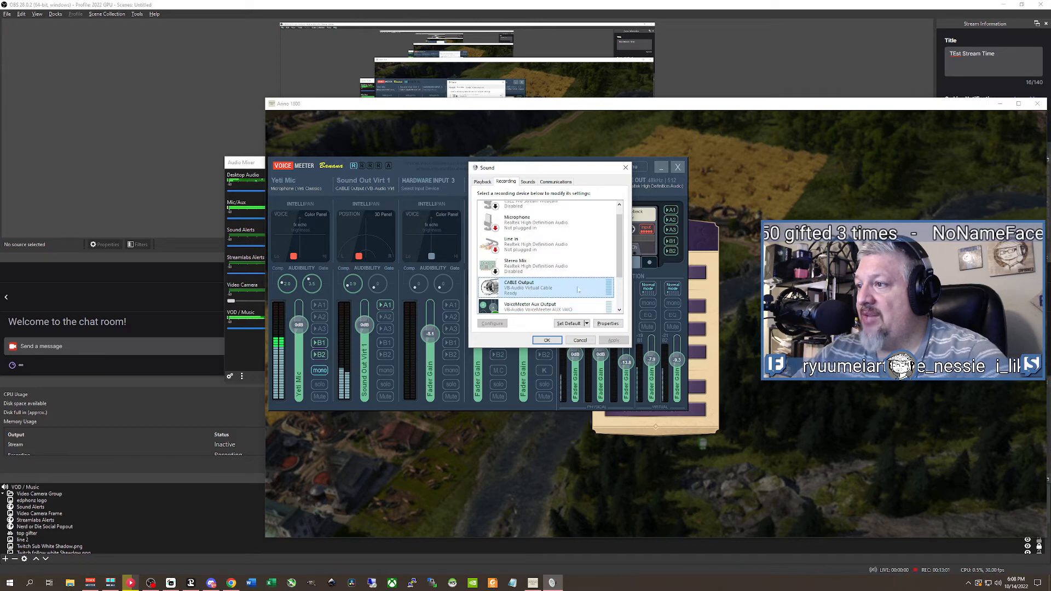
pyautogui.scroll(-2, 578, 290)
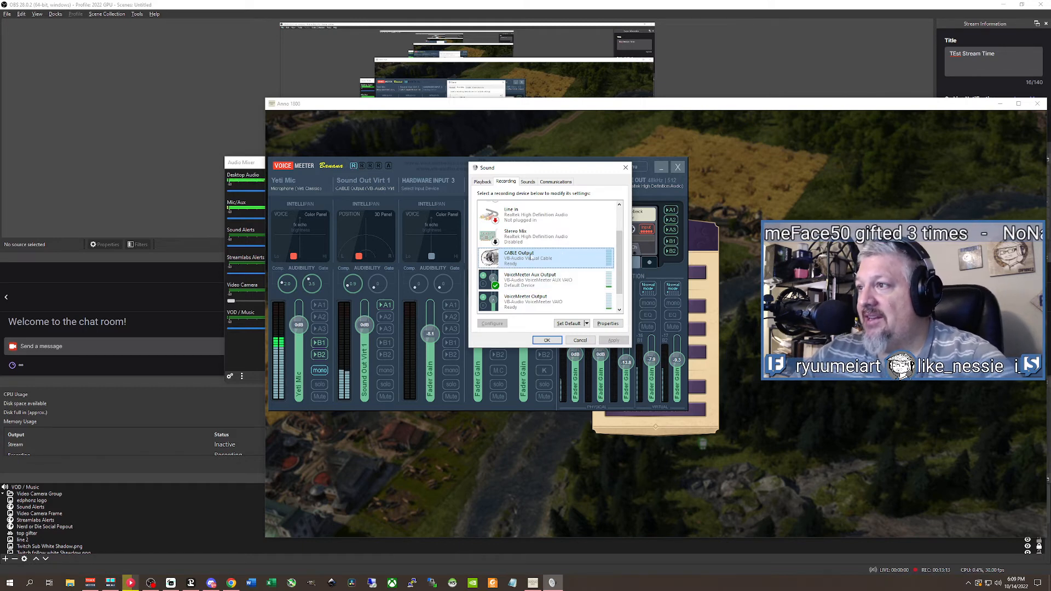
pyautogui.scroll(-1, 541, 276)
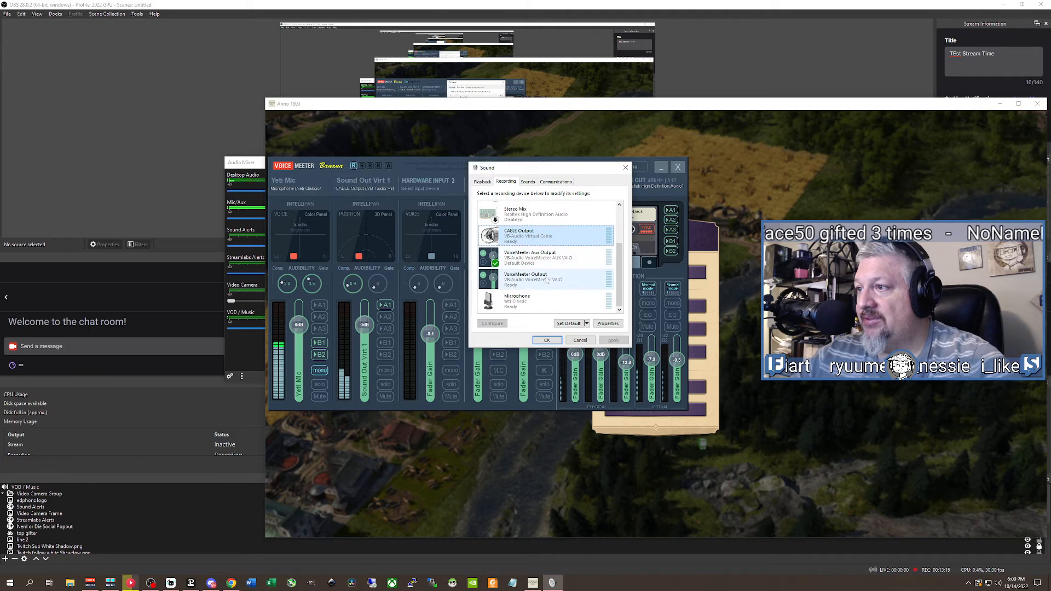
pyautogui.scroll(1, 548, 280)
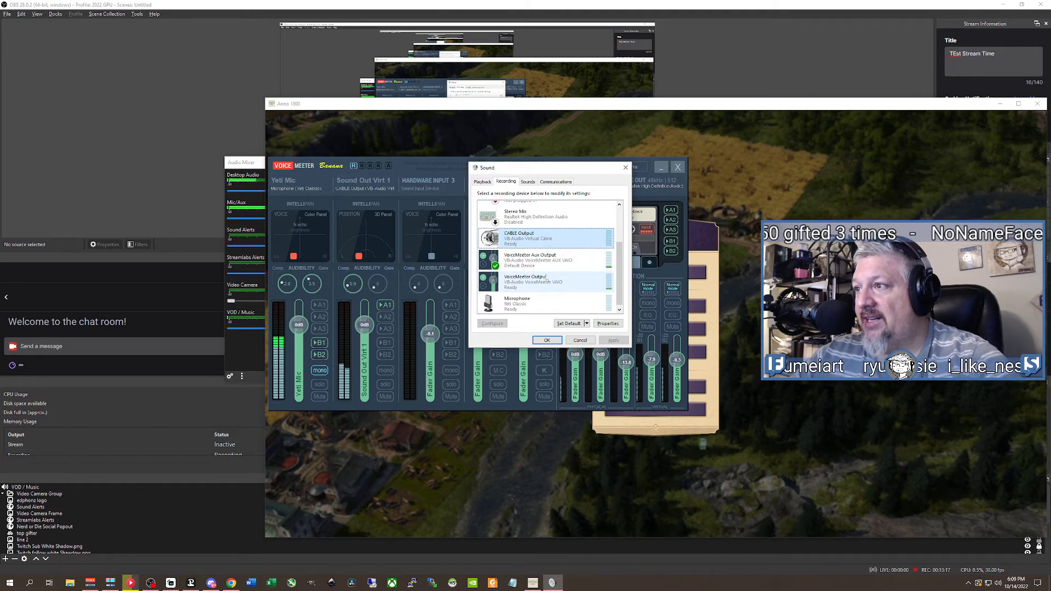
pyautogui.scroll(1, 542, 282)
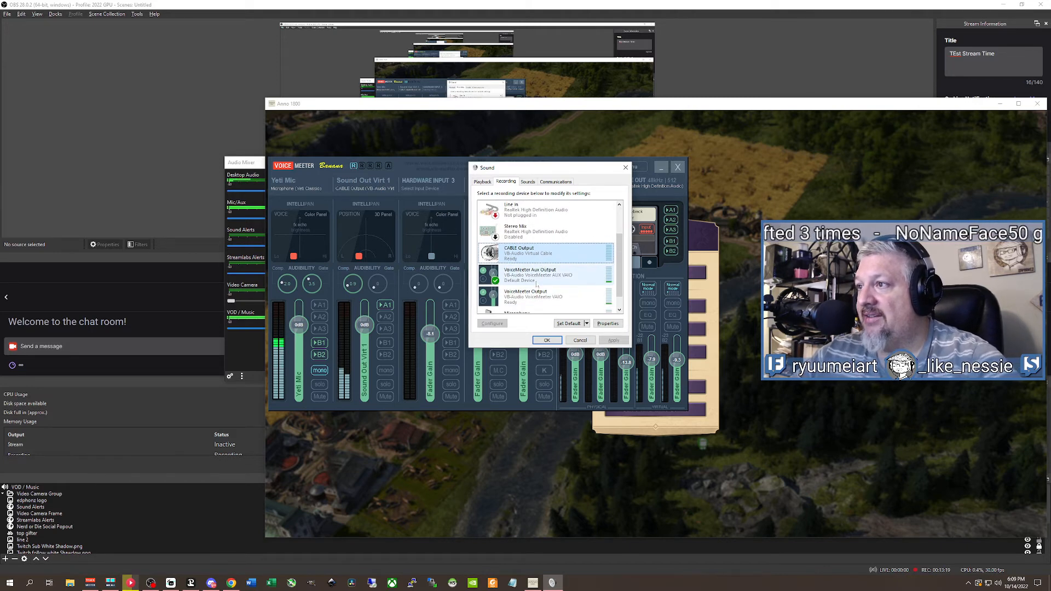
pyautogui.scroll(3, 536, 283)
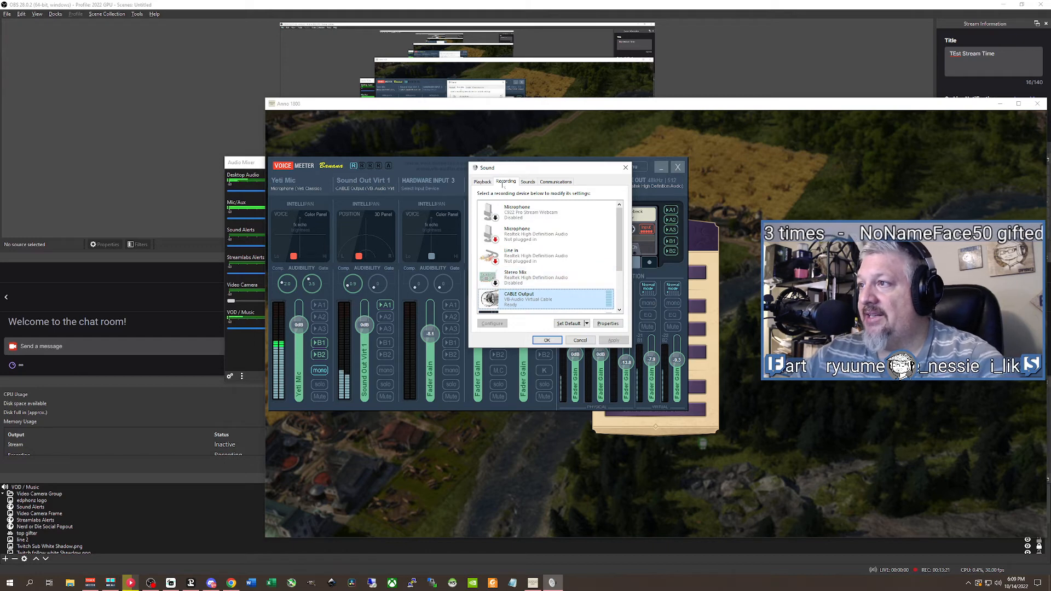
# Disable the Realtek Digital Output among the Windows playback devices.
pyautogui.click(483, 182)
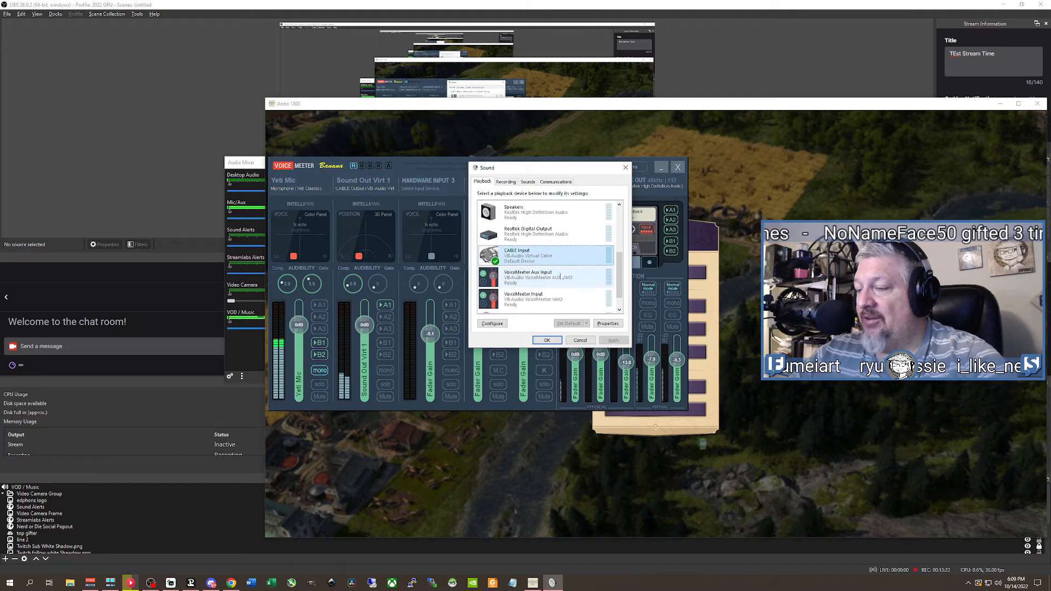
pyautogui.scroll(2, 560, 276)
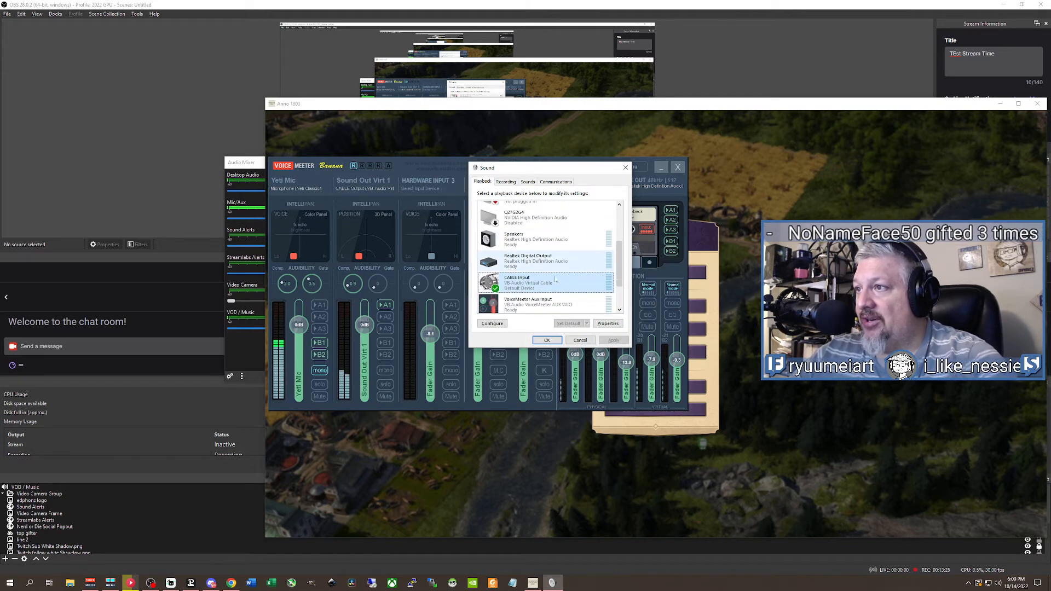
pyautogui.scroll(-2, 555, 279)
pyautogui.scroll(2, 553, 276)
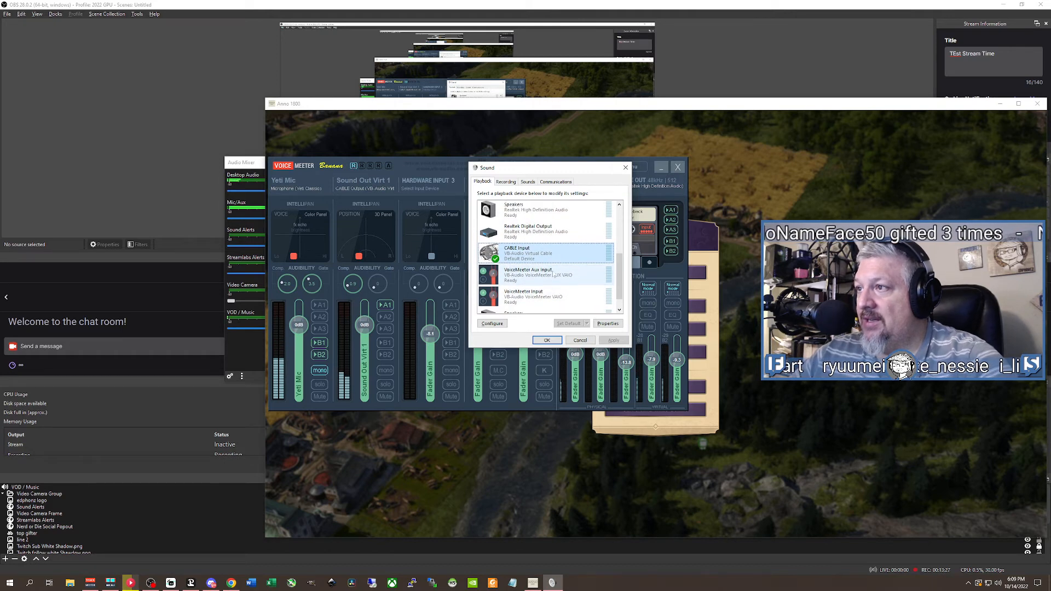
pyautogui.click(545, 268)
pyautogui.rightClick(544, 268)
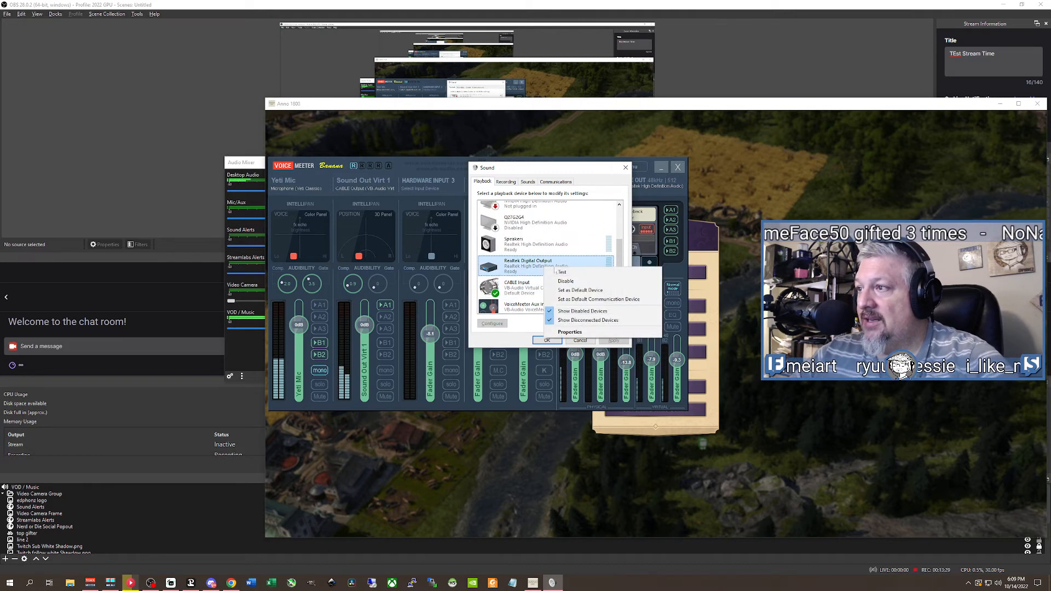
pyautogui.click(566, 281)
# Look through the whole list of playback devices to check which ones are enabled, starting with the Realtek Speakers.
pyautogui.rightClick(545, 246)
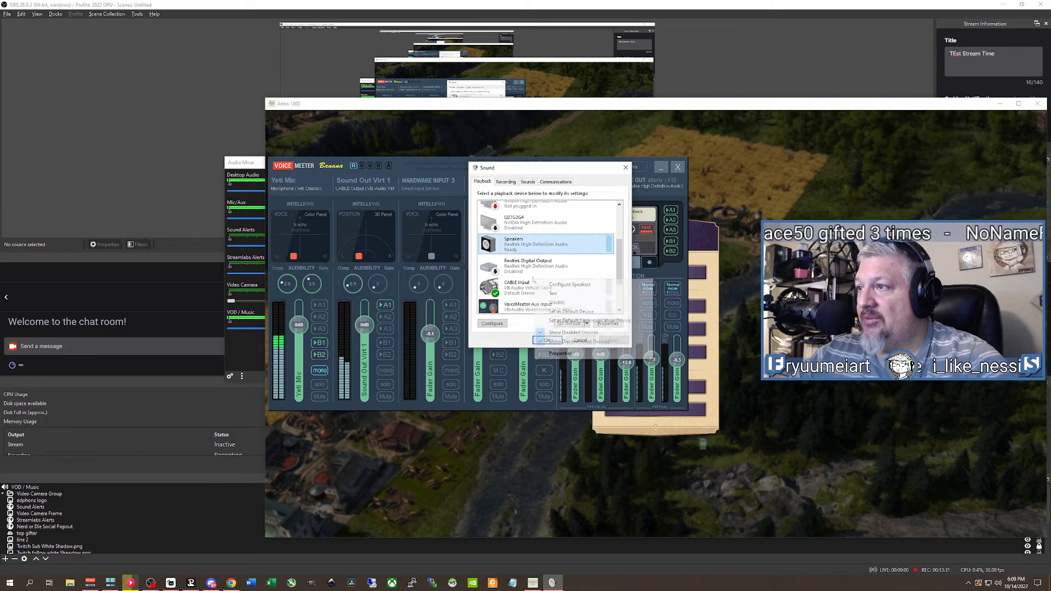
pyautogui.click(544, 266)
pyautogui.scroll(-1, 543, 266)
pyautogui.scroll(1, 544, 266)
pyautogui.scroll(10, 543, 267)
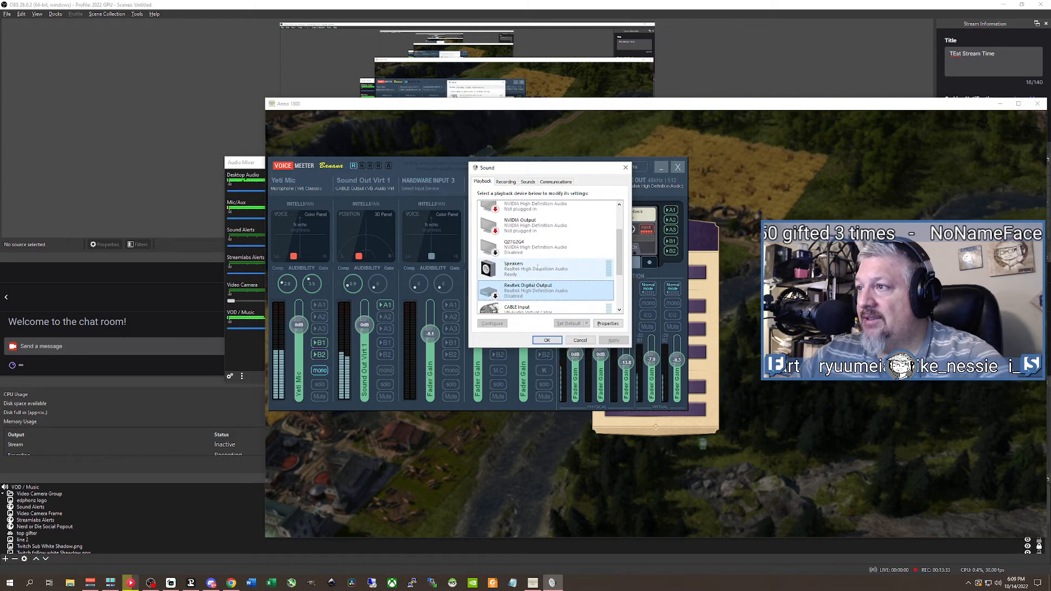
pyautogui.moveTo(618, 238); pyautogui.dragTo(617, 227)
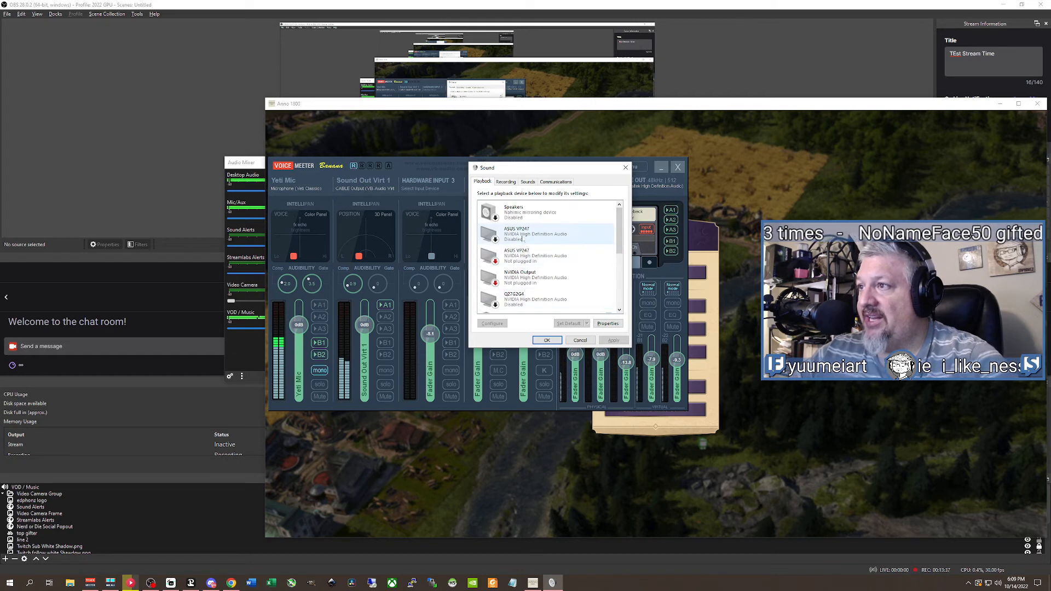
pyautogui.moveTo(620, 227); pyautogui.dragTo(624, 311)
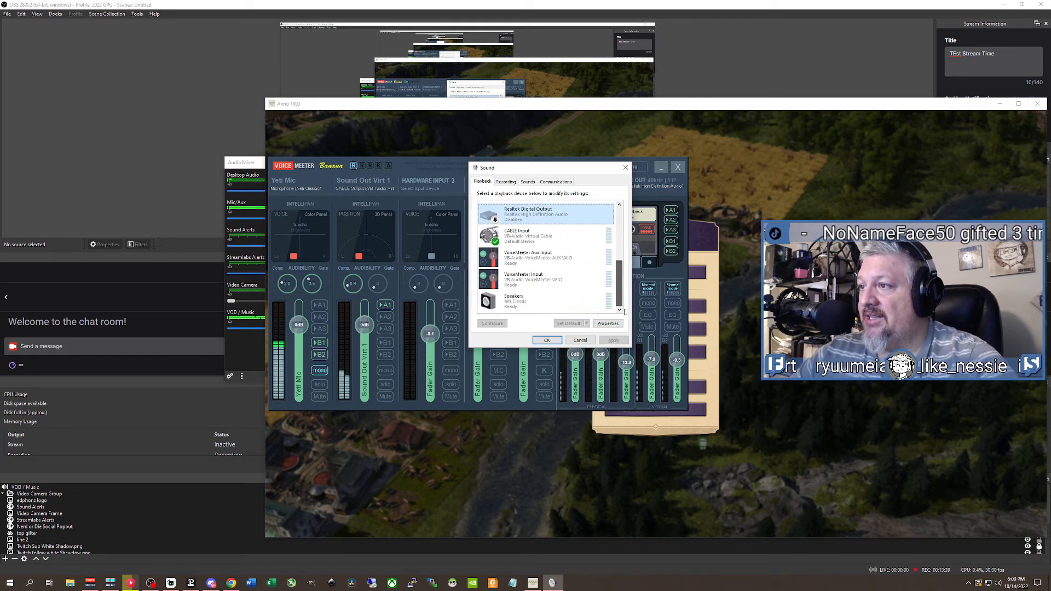
# Disable the Yeti Classic Speakers playback device at the end of the list.
pyautogui.click(528, 300)
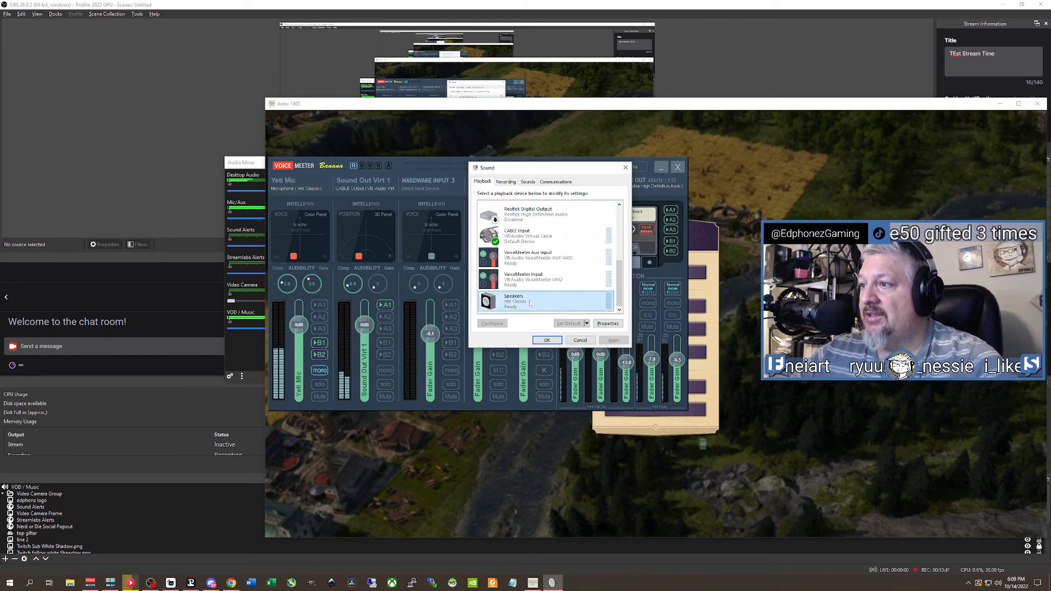
pyautogui.rightClick(527, 300)
pyautogui.click(556, 323)
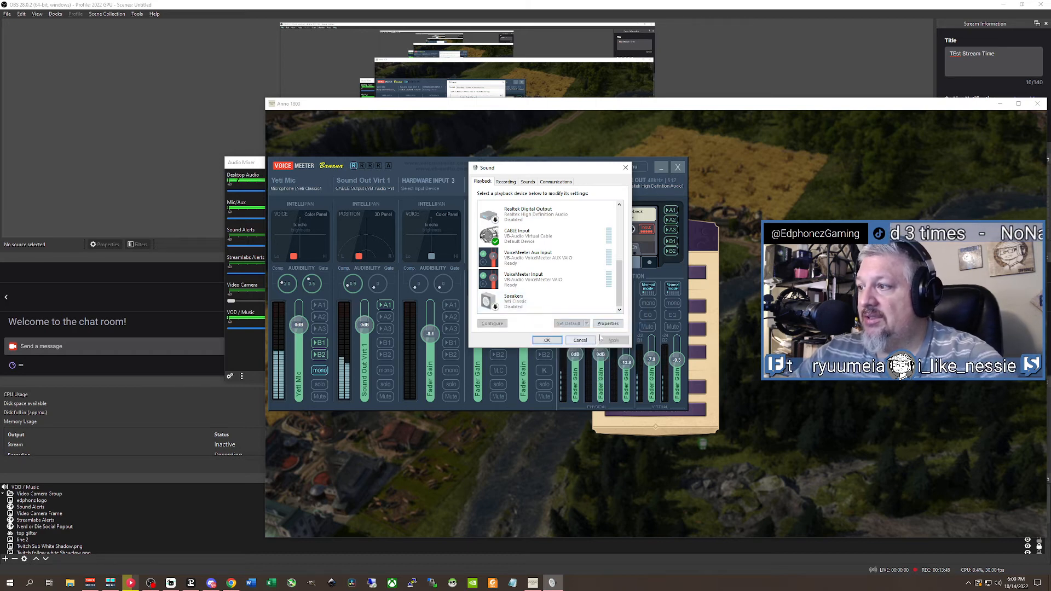
# Review the CABLE and VoiceMeeter entries among the playback devices and their counterparts among the recording devices.
pyautogui.press('Up')
pyautogui.press('Up')
pyautogui.press('Up')
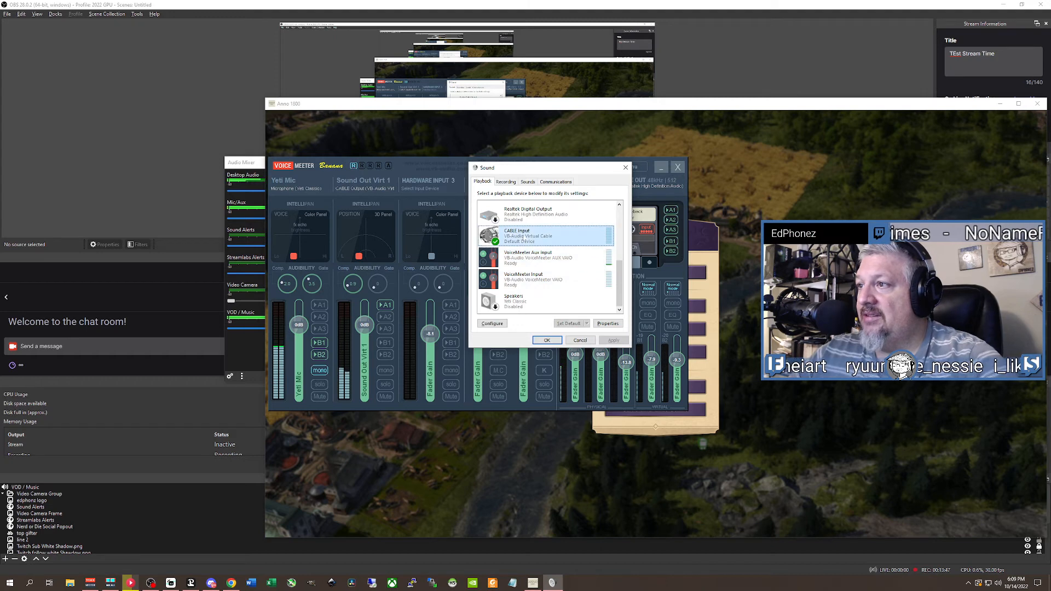
pyautogui.press('Up')
pyautogui.press('Down')
pyautogui.press('Down')
pyautogui.press('Down')
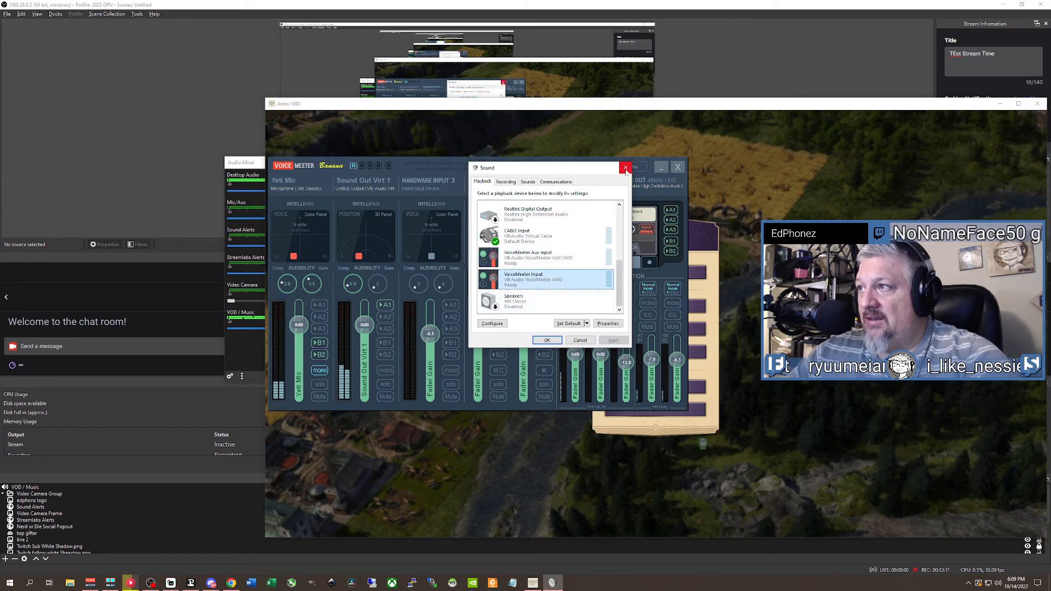
pyautogui.click(506, 182)
pyautogui.scroll(-3, 582, 289)
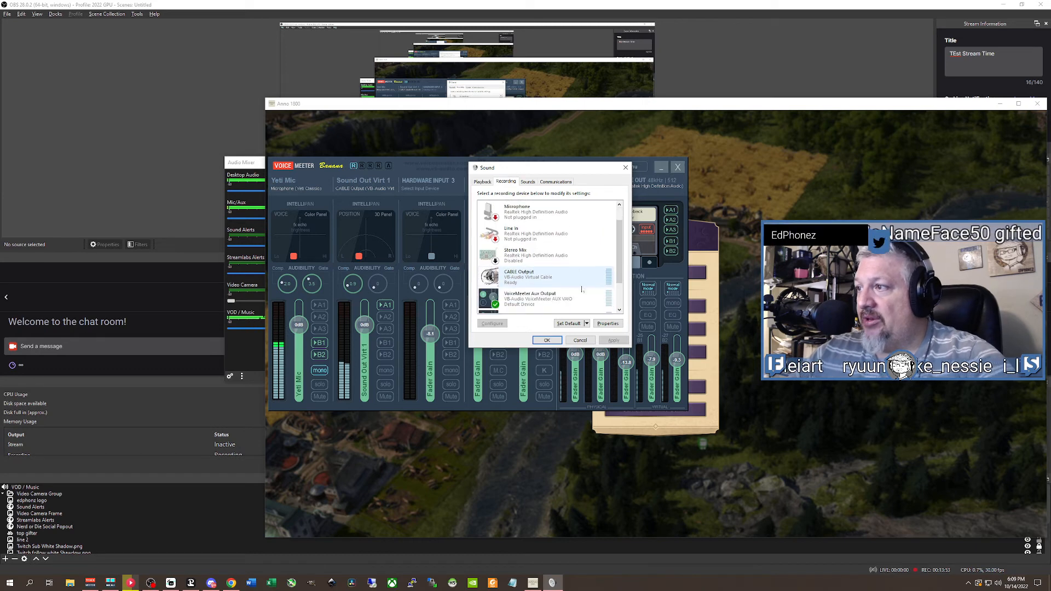
pyautogui.scroll(-2, 582, 289)
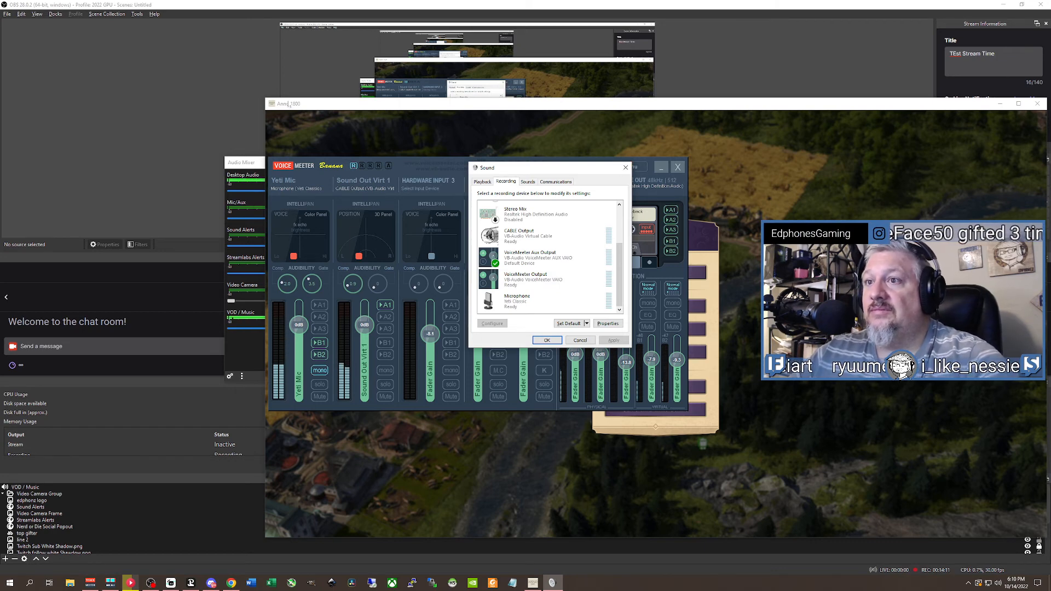
# Move the Windows Sound dialog away so that it no longer covers VoiceMeeter.
pyautogui.rightClick(999, 583)
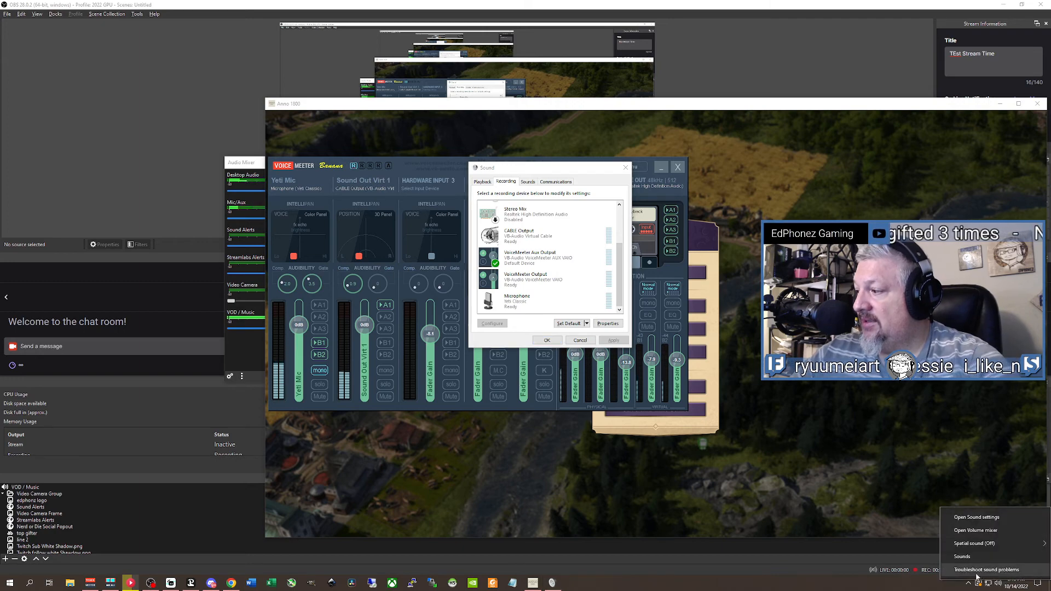
pyautogui.click(564, 172)
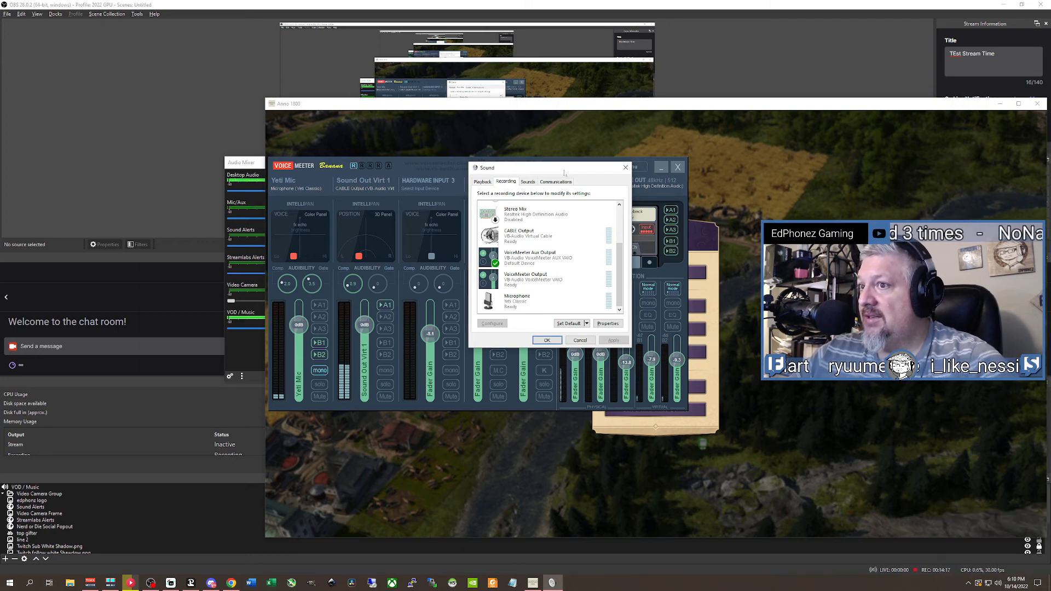
pyautogui.moveTo(563, 173); pyautogui.dragTo(0, 331)
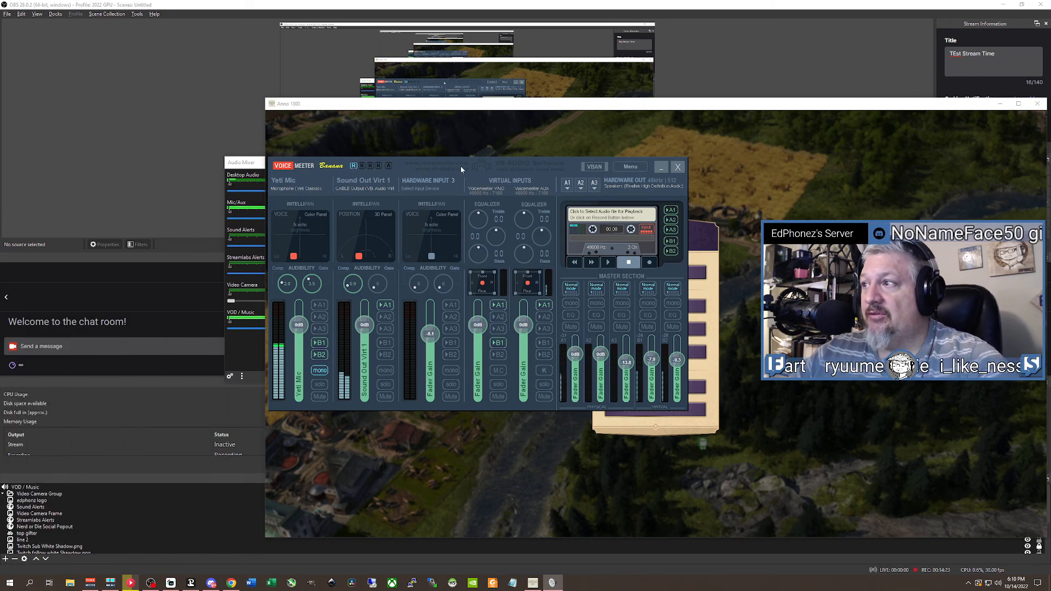
# Switch to OBS and dock the floating Audio Mixer beside the Sources list.
pyautogui.click(733, 48)
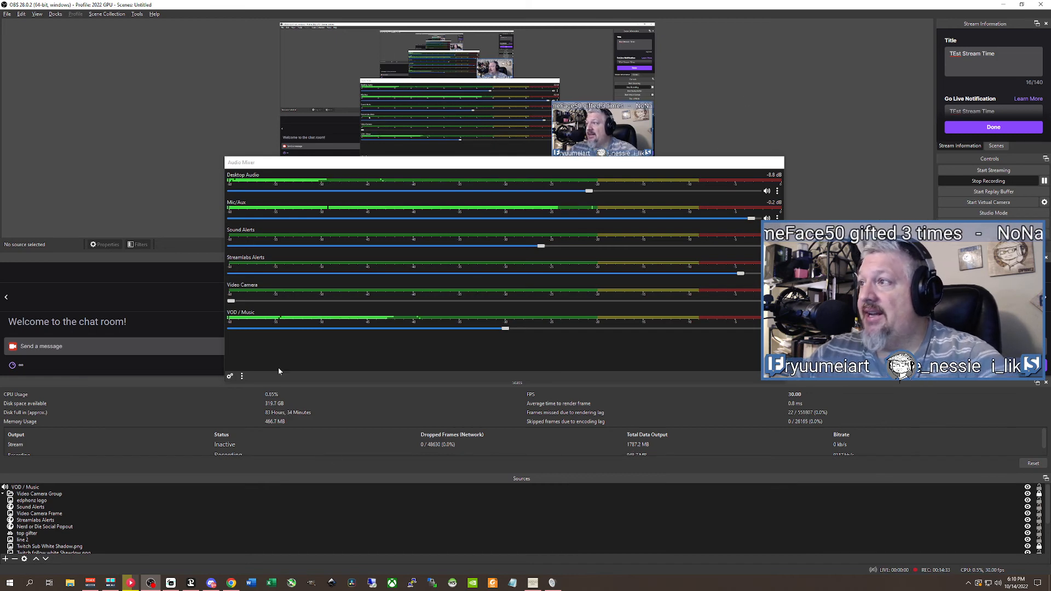
pyautogui.moveTo(414, 164); pyautogui.dragTo(87, 504)
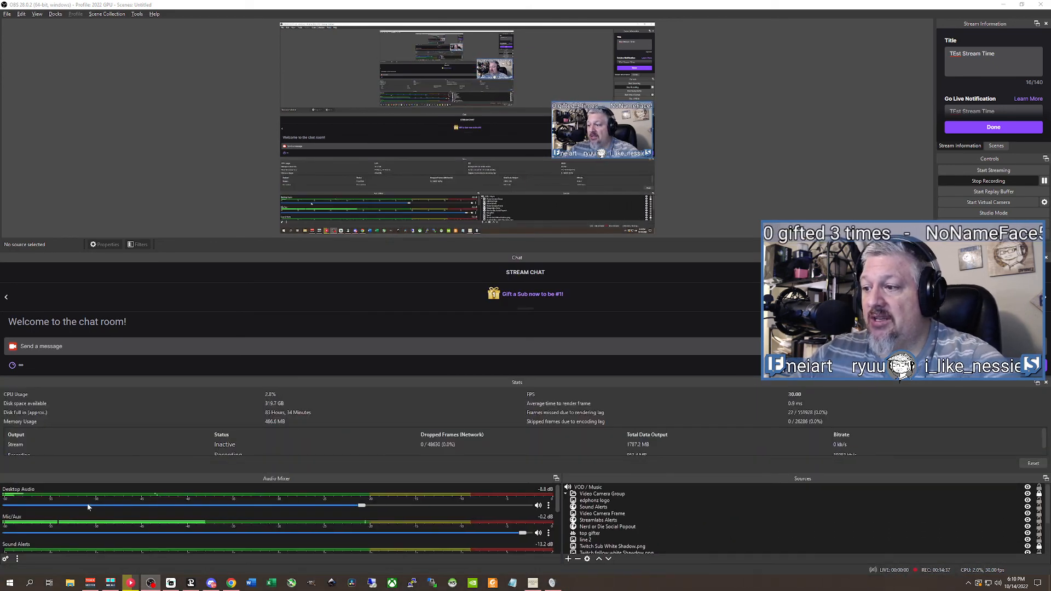